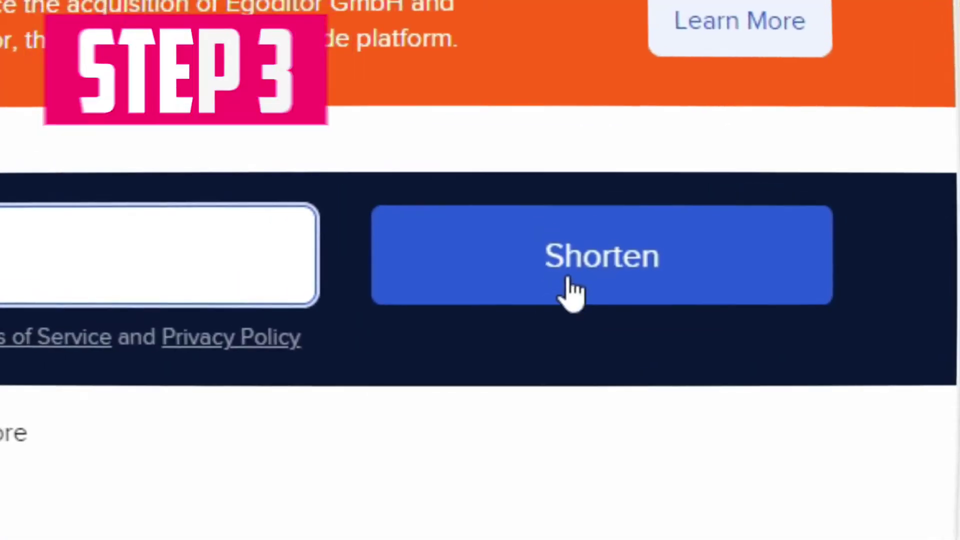
# Shorten the long Mangools affiliate link in Bitly.
pyautogui.click(593, 263)
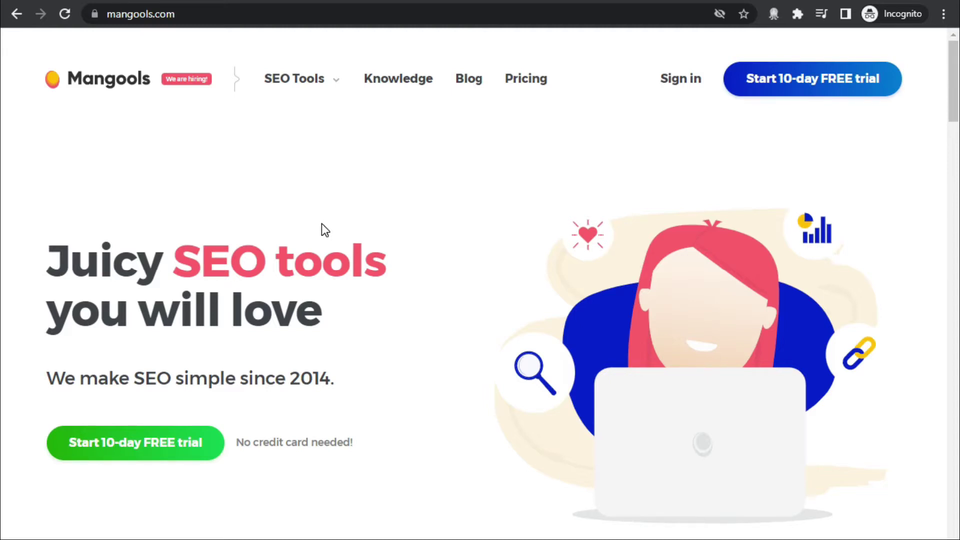
pyautogui.scroll(-1, 481, 306)
pyautogui.scroll(-1, 480, 306)
pyautogui.scroll(-5, 481, 306)
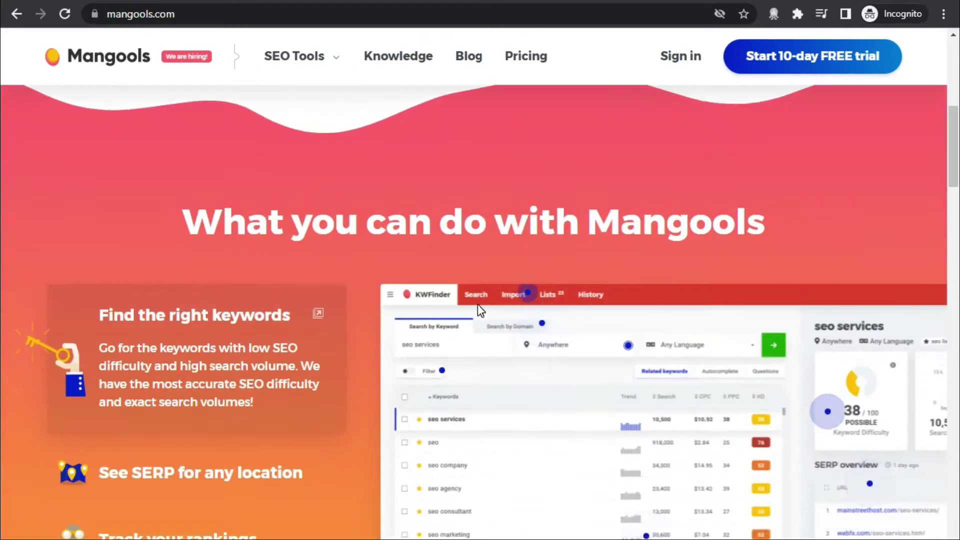
pyautogui.scroll(7, 478, 308)
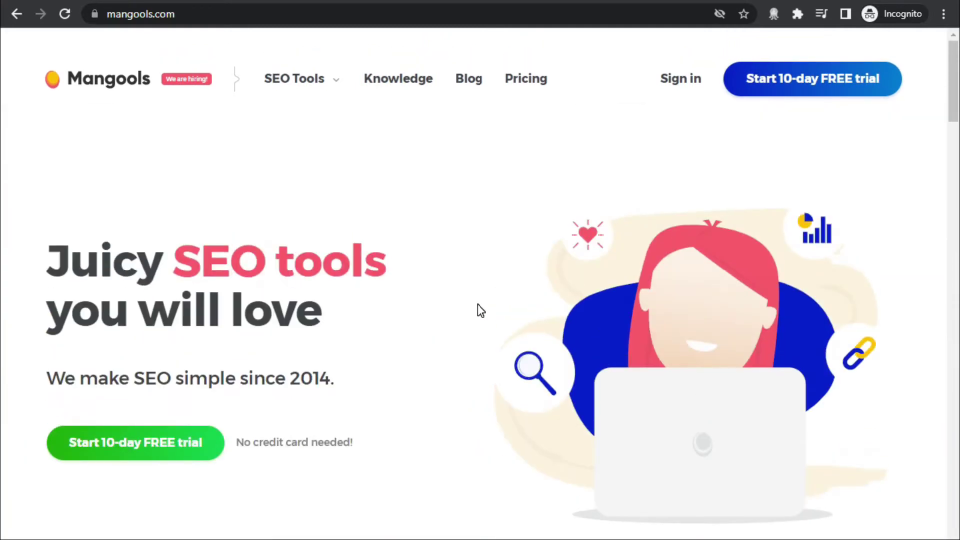
pyautogui.scroll(-2, 418, 292)
pyautogui.scroll(-3, 418, 293)
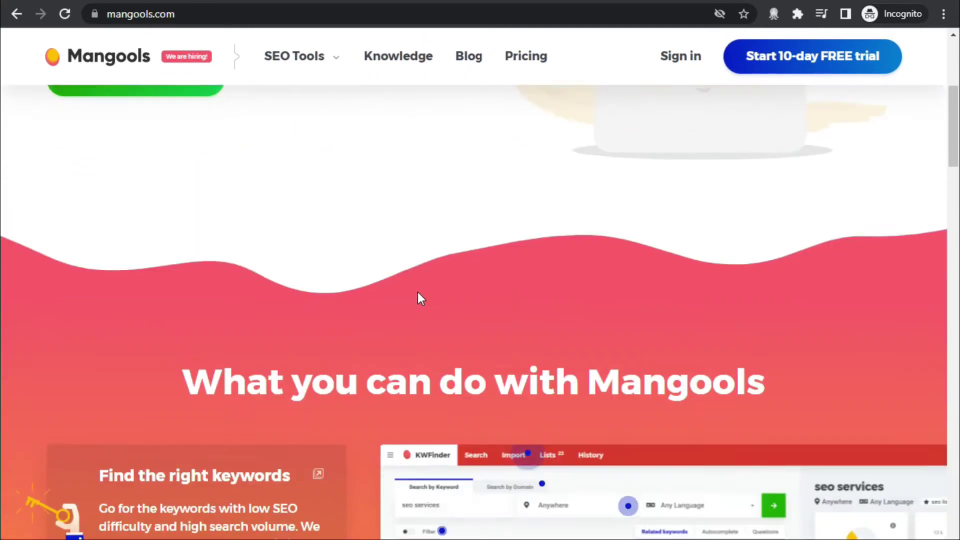
pyautogui.scroll(-1, 418, 292)
pyautogui.scroll(-2, 418, 292)
pyautogui.scroll(-2, 418, 292)
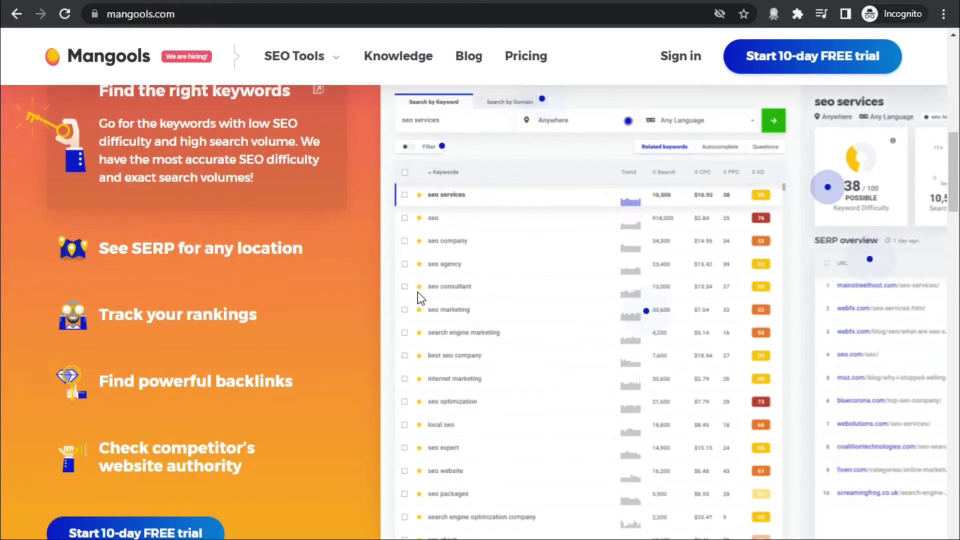
pyautogui.scroll(-1, 417, 292)
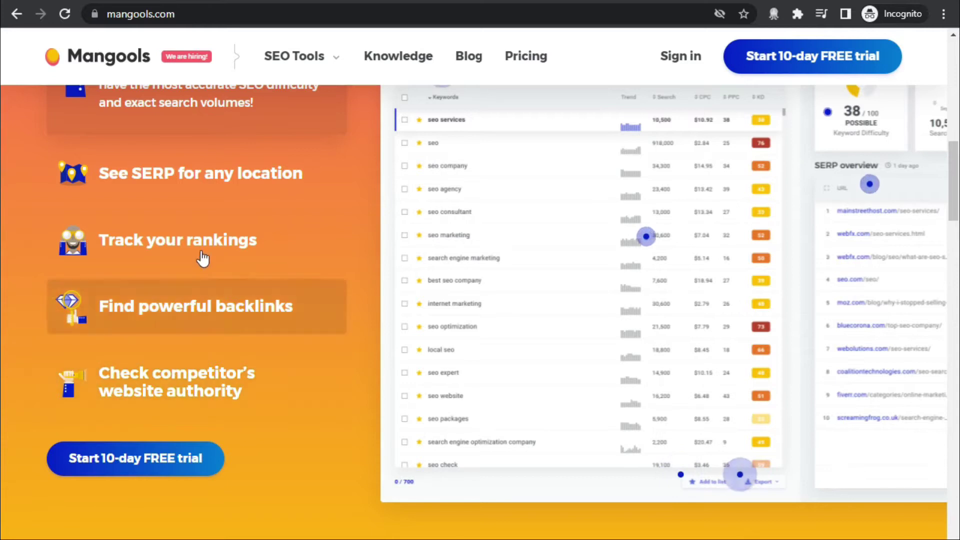
pyautogui.scroll(1, 222, 209)
pyautogui.scroll(-2, 244, 300)
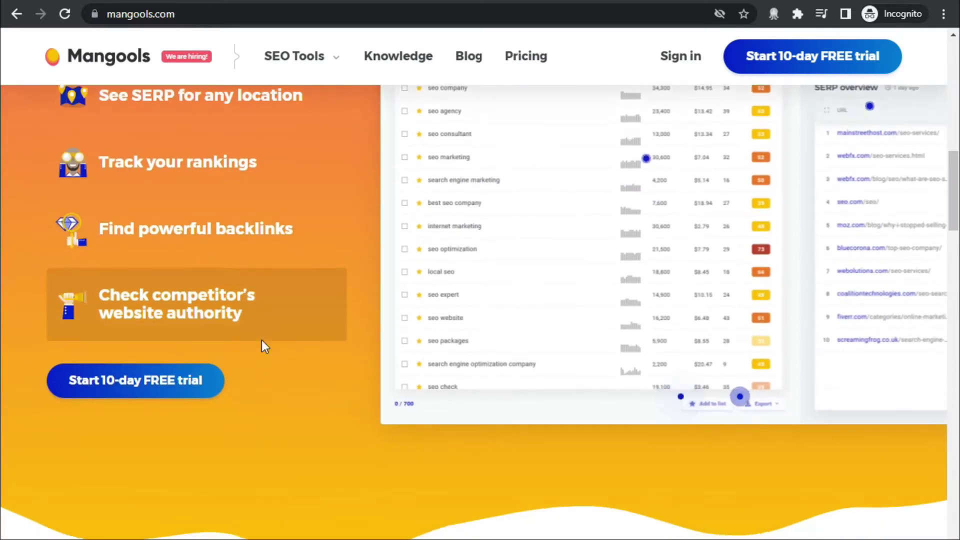
pyautogui.scroll(-2, 264, 346)
pyautogui.scroll(-3, 265, 341)
pyautogui.scroll(-4, 266, 342)
pyautogui.scroll(-1, 266, 342)
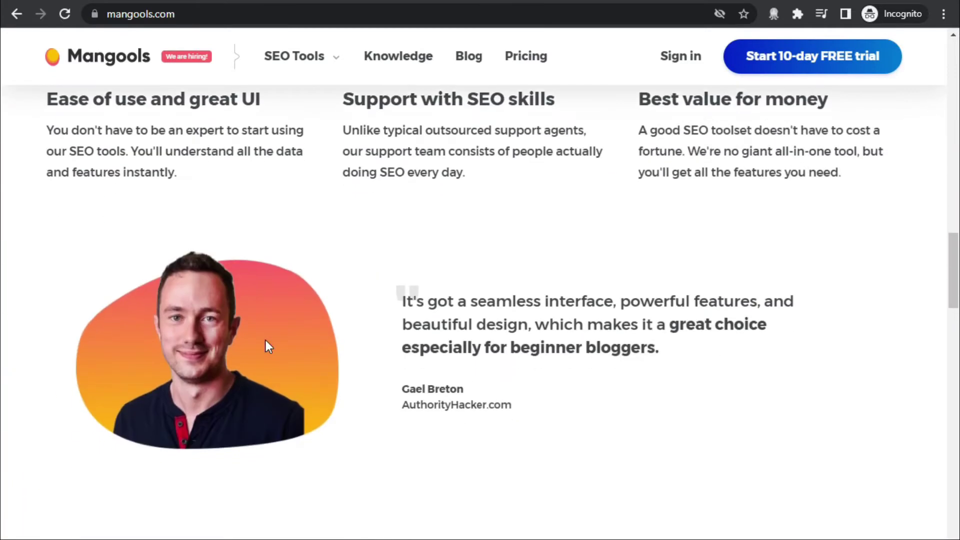
pyautogui.scroll(-2, 264, 342)
pyautogui.scroll(-2, 267, 347)
pyautogui.scroll(-2, 266, 347)
pyautogui.scroll(-3, 265, 347)
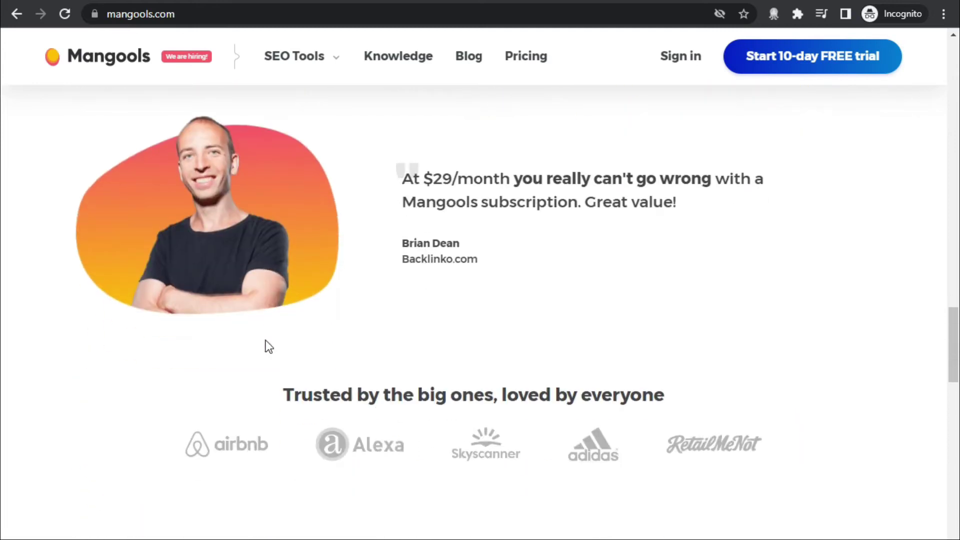
pyautogui.scroll(-1, 265, 348)
pyautogui.scroll(-4, 266, 346)
pyautogui.scroll(-2, 265, 347)
pyautogui.scroll(-2, 266, 346)
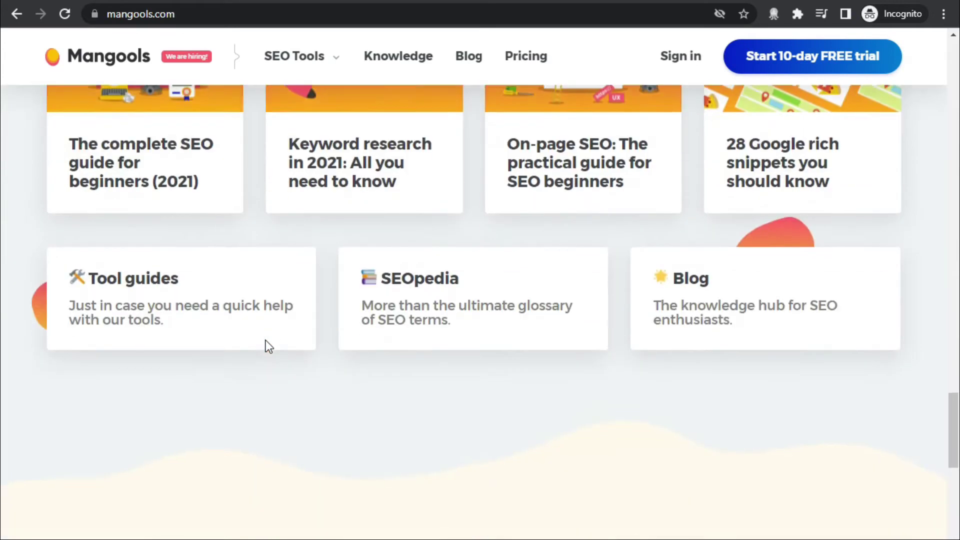
pyautogui.scroll(-2, 266, 347)
pyautogui.scroll(-3, 266, 347)
pyautogui.scroll(4, 267, 347)
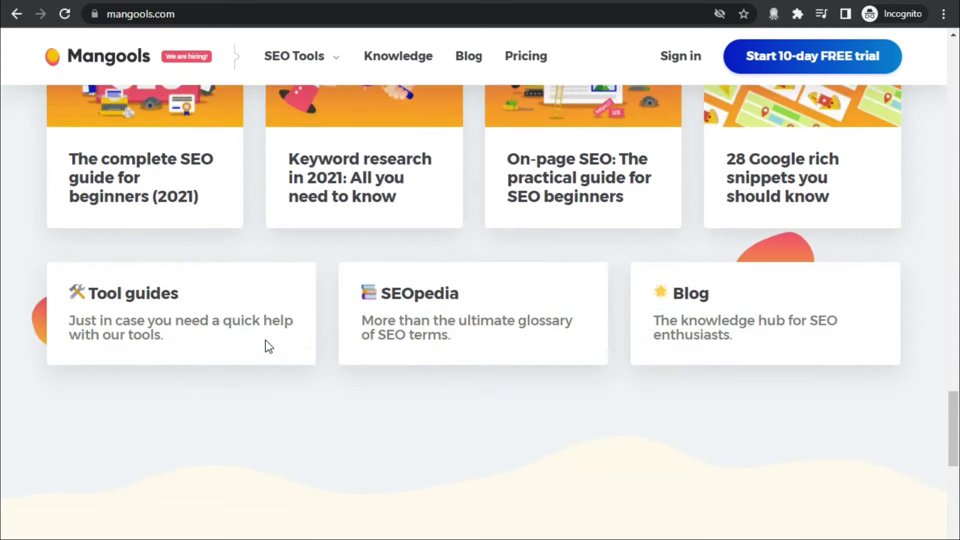
pyautogui.scroll(3, 266, 346)
pyautogui.scroll(4, 265, 347)
pyautogui.scroll(4, 266, 347)
pyautogui.scroll(4, 268, 347)
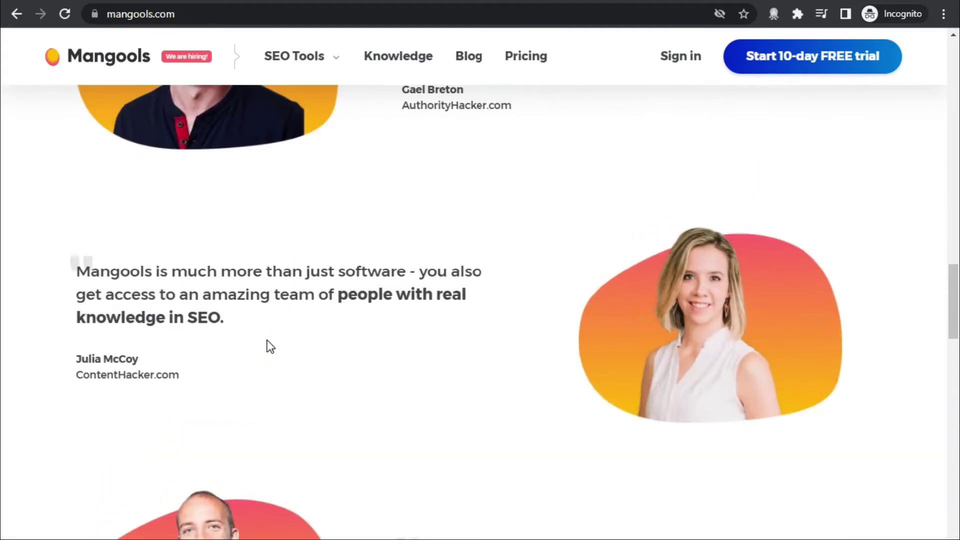
pyautogui.scroll(3, 267, 347)
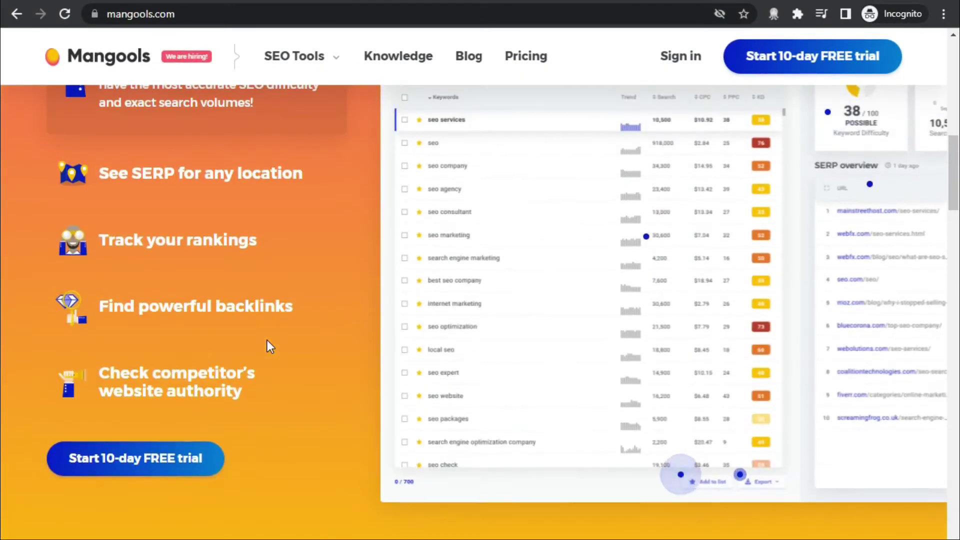
pyautogui.scroll(2, 268, 345)
pyautogui.scroll(3, 267, 345)
pyautogui.scroll(3, 267, 345)
pyautogui.scroll(2, 268, 346)
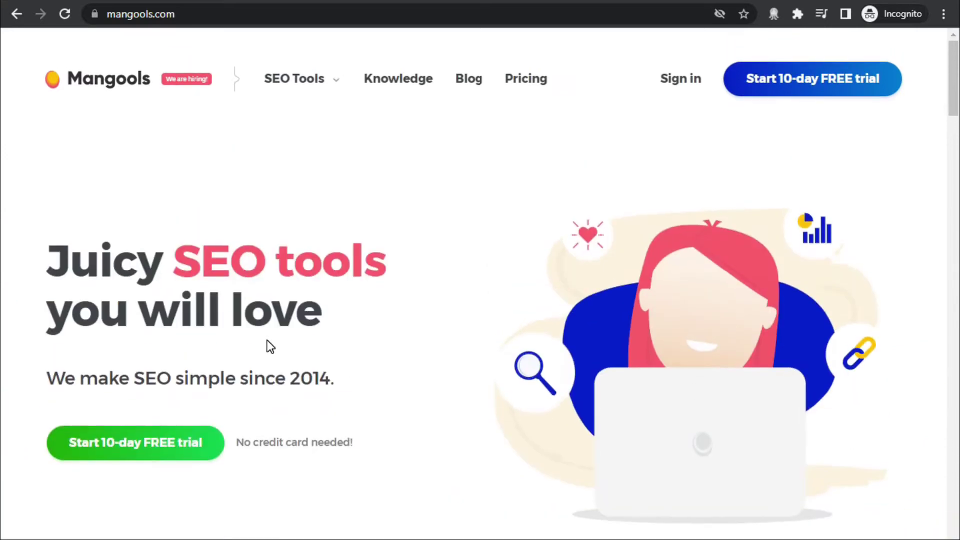
pyautogui.scroll(-3, 268, 346)
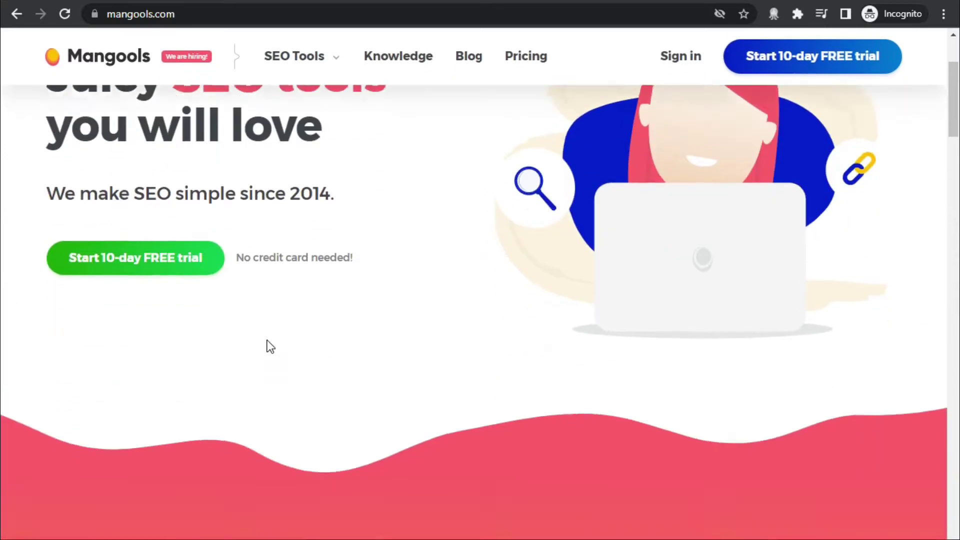
pyautogui.scroll(-1, 269, 346)
pyautogui.scroll(-1, 269, 345)
pyautogui.scroll(1, 268, 341)
pyautogui.scroll(-3, 267, 342)
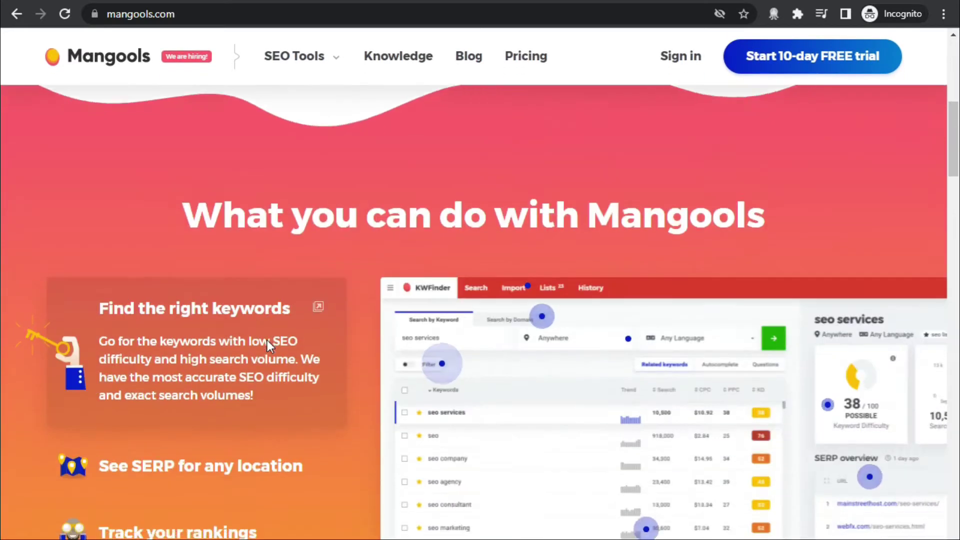
pyautogui.scroll(-3, 268, 342)
pyautogui.scroll(-1, 269, 347)
pyautogui.scroll(-1, 269, 348)
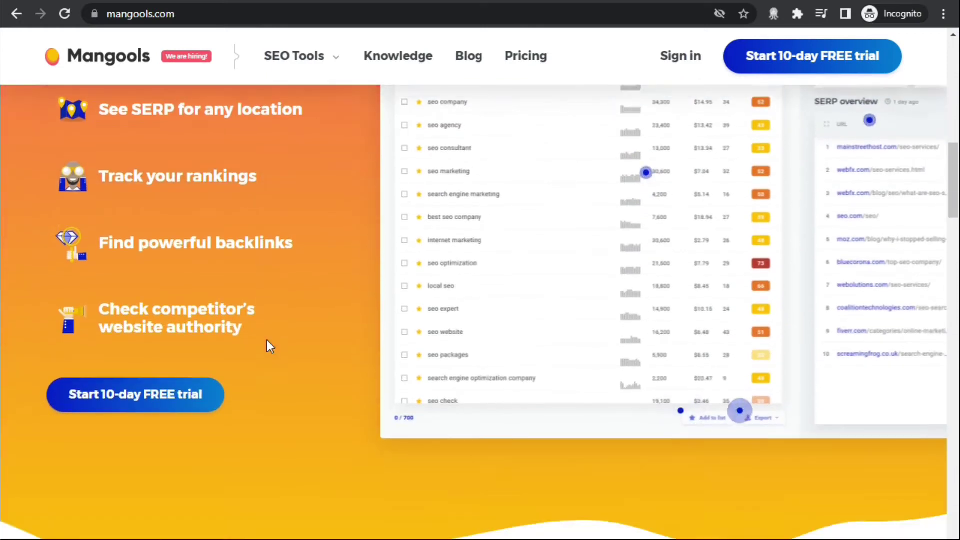
pyautogui.scroll(-1, 269, 348)
pyautogui.scroll(-2, 269, 348)
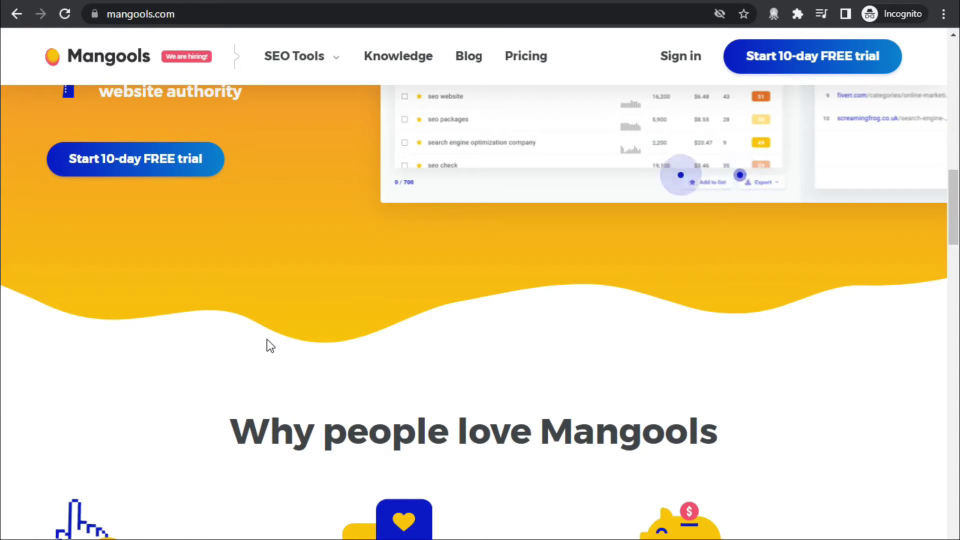
pyautogui.scroll(-2, 271, 347)
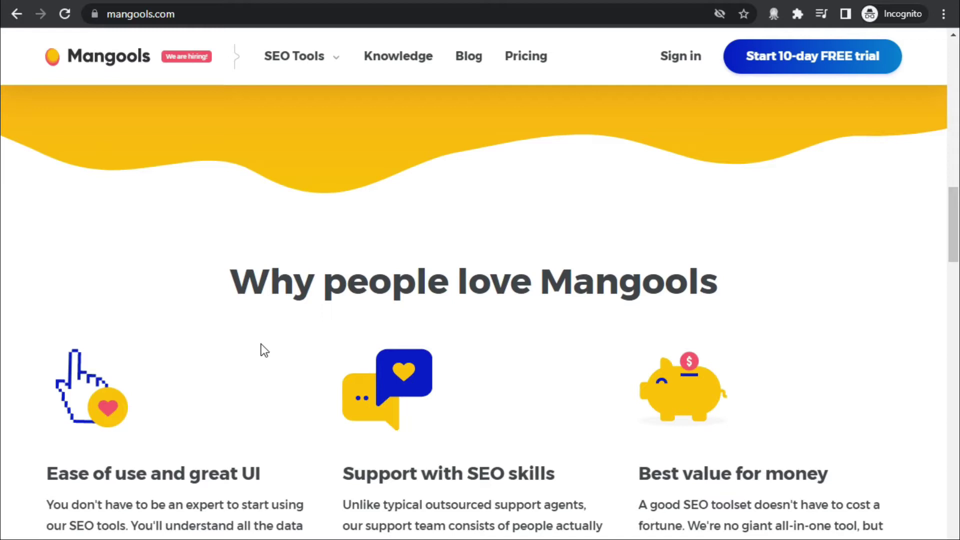
pyautogui.scroll(-3, 263, 349)
pyautogui.scroll(5, 253, 345)
pyautogui.scroll(5, 250, 347)
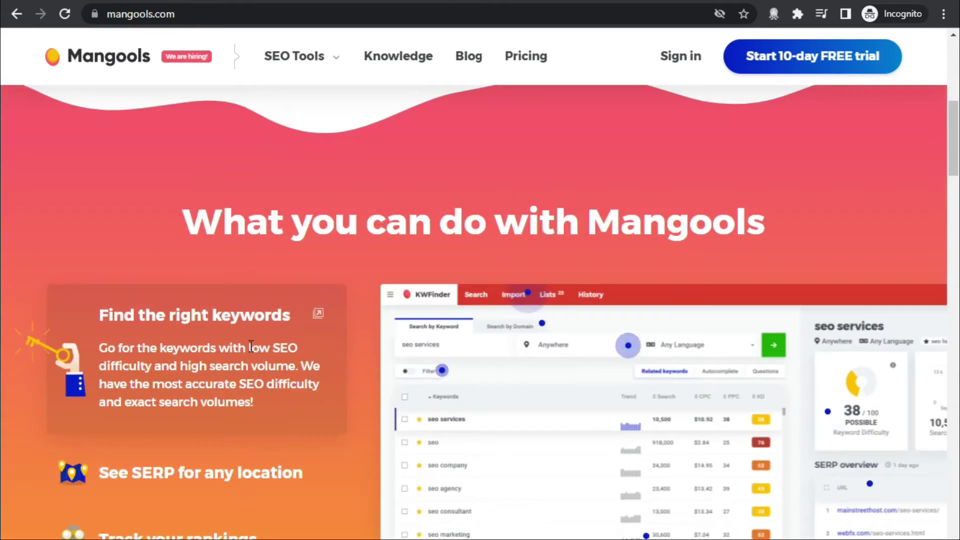
pyautogui.scroll(5, 250, 346)
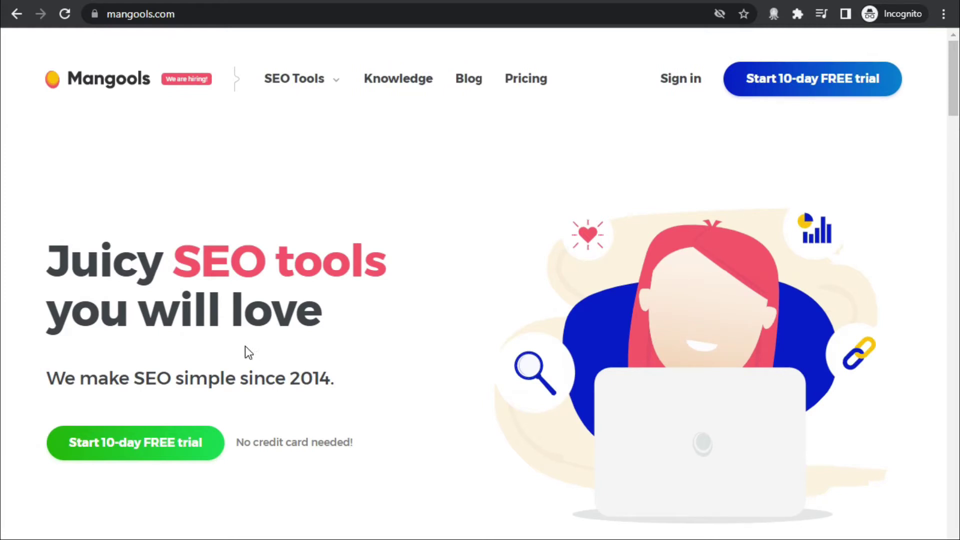
pyautogui.scroll(-5, 545, 423)
pyautogui.scroll(-5, 546, 416)
pyautogui.scroll(-5, 548, 413)
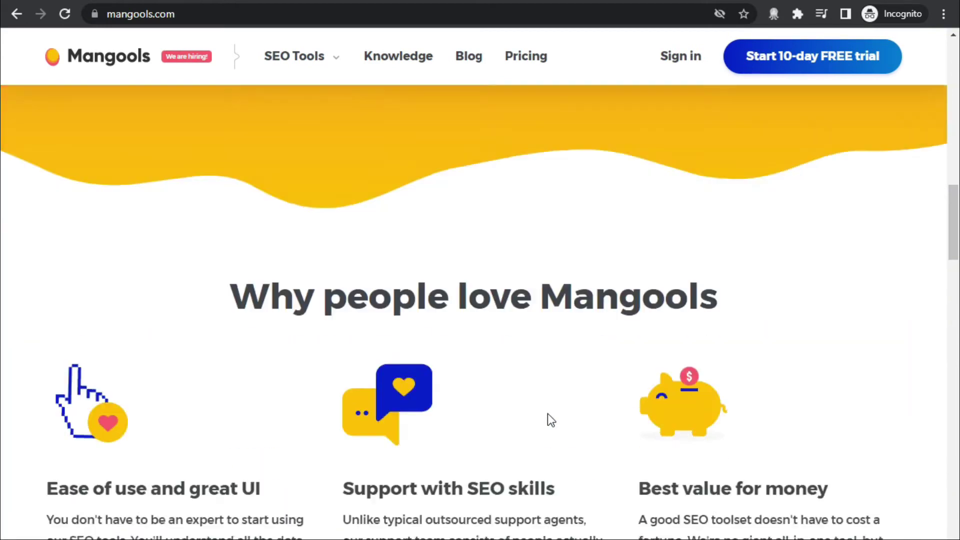
pyautogui.scroll(-3, 549, 414)
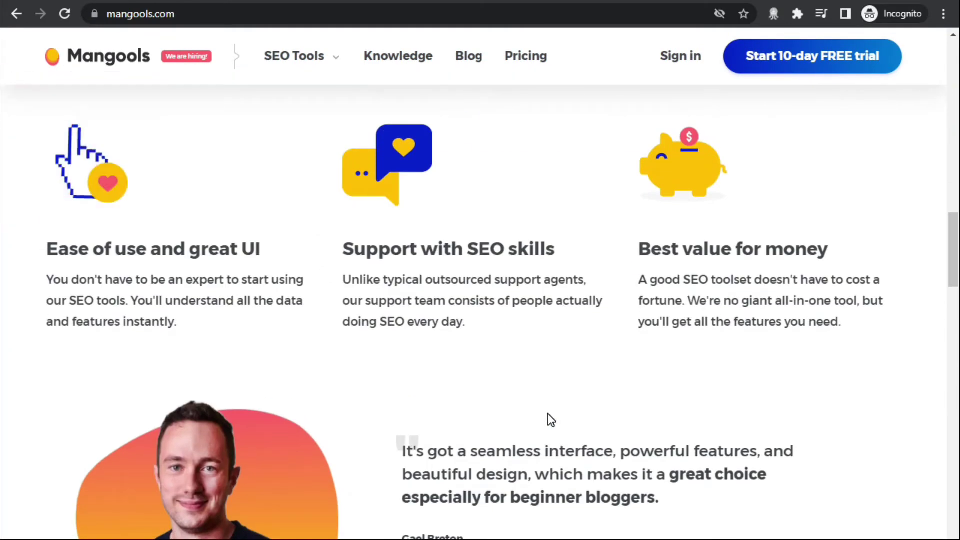
pyautogui.scroll(3, 548, 414)
pyautogui.scroll(5, 547, 413)
pyautogui.scroll(5, 548, 413)
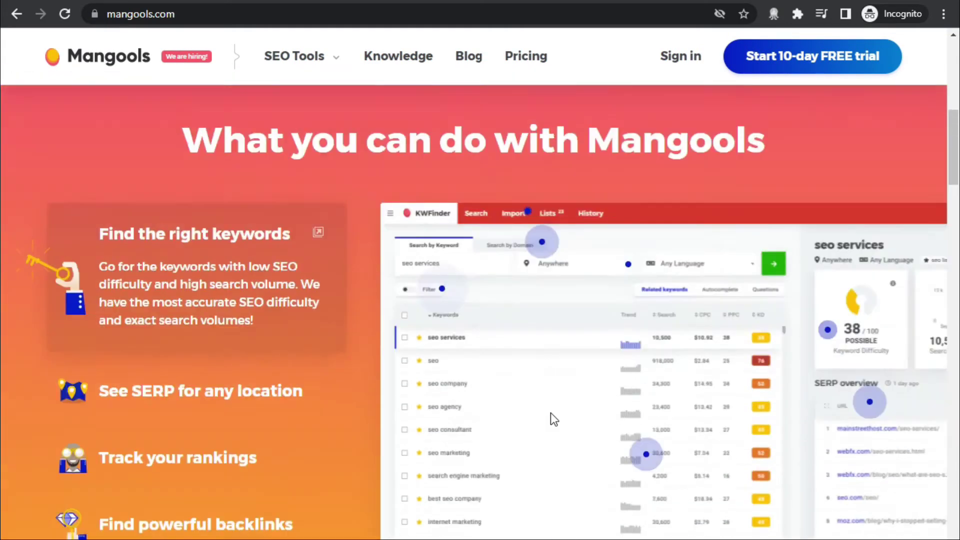
pyautogui.scroll(5, 551, 412)
pyautogui.scroll(2, 555, 406)
pyautogui.scroll(-2, 556, 389)
pyautogui.scroll(-5, 555, 389)
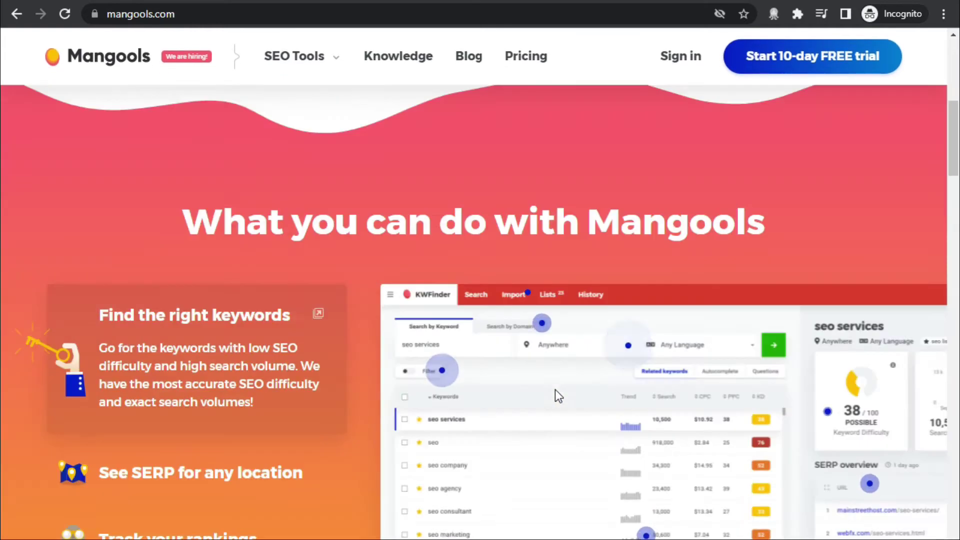
pyautogui.scroll(7, 556, 389)
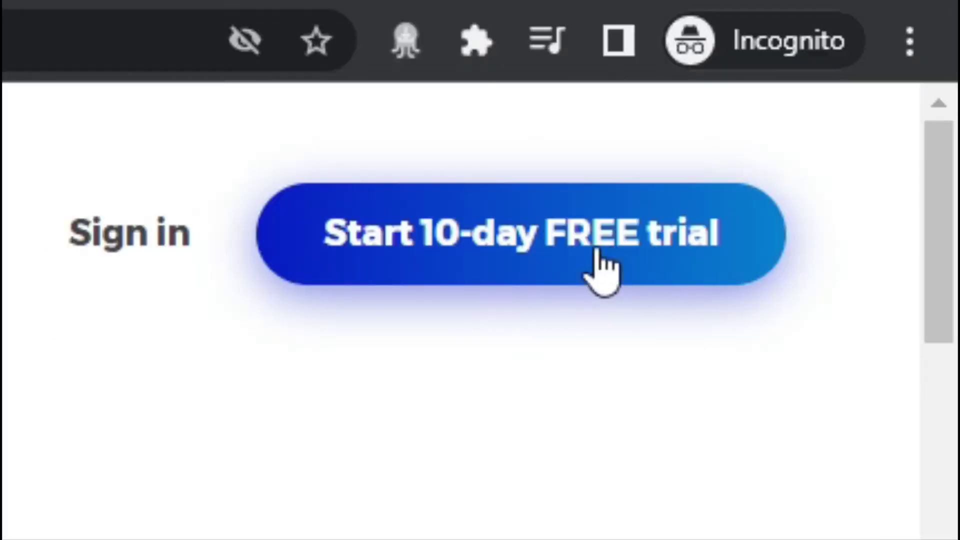
# Start the free-trial sign-up, enter the account email and tick the reCAPTCHA.
pyautogui.click(539, 253)
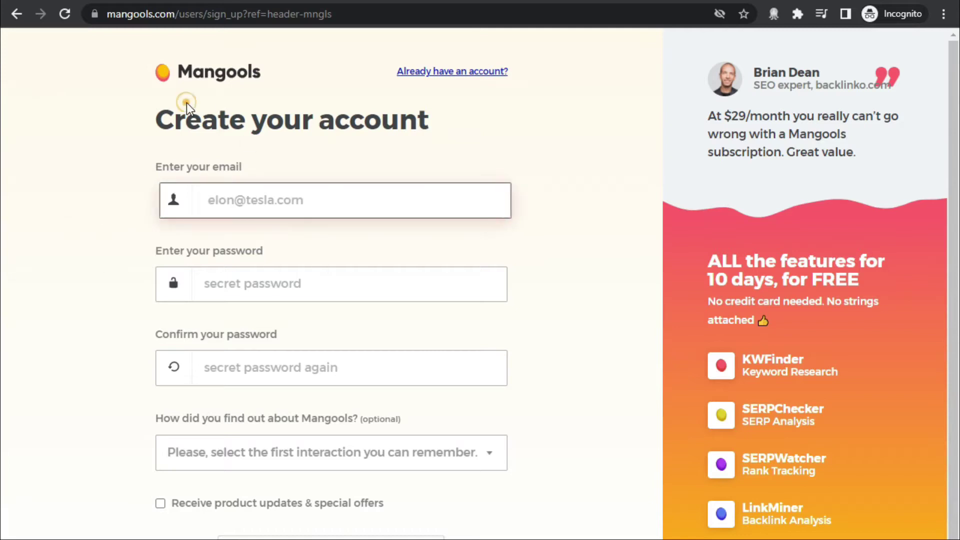
pyautogui.tripleClick(190, 119)
pyautogui.click(83, 155)
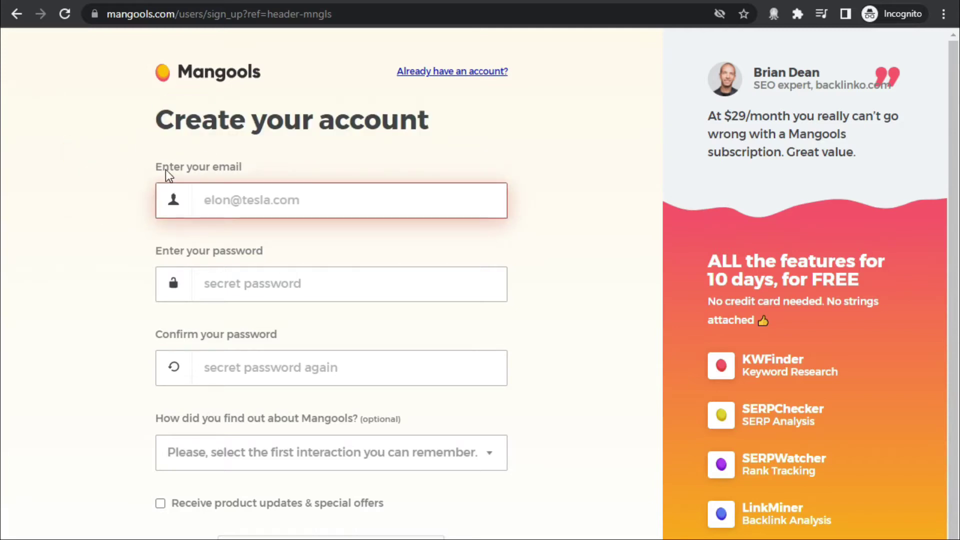
pyautogui.click(179, 166)
pyautogui.click(252, 171)
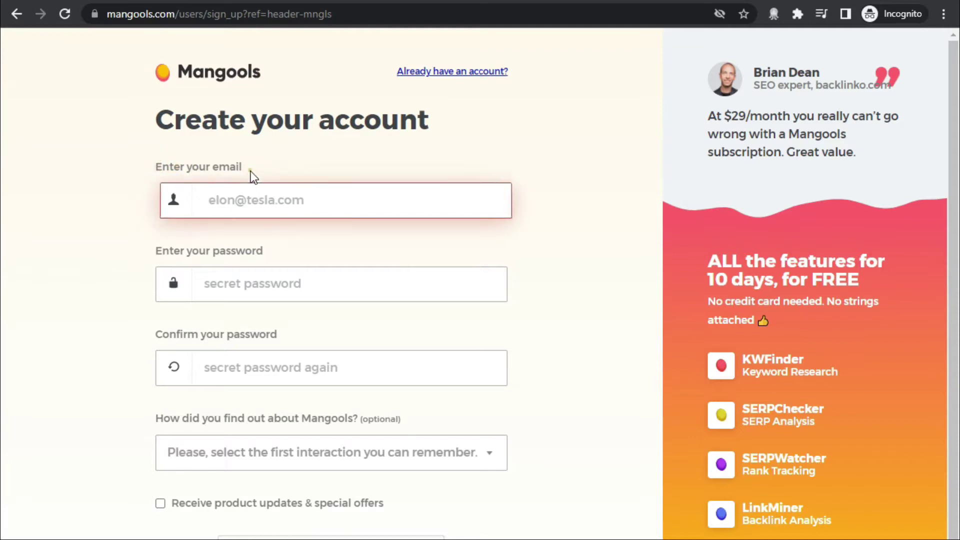
pyautogui.click(105, 269)
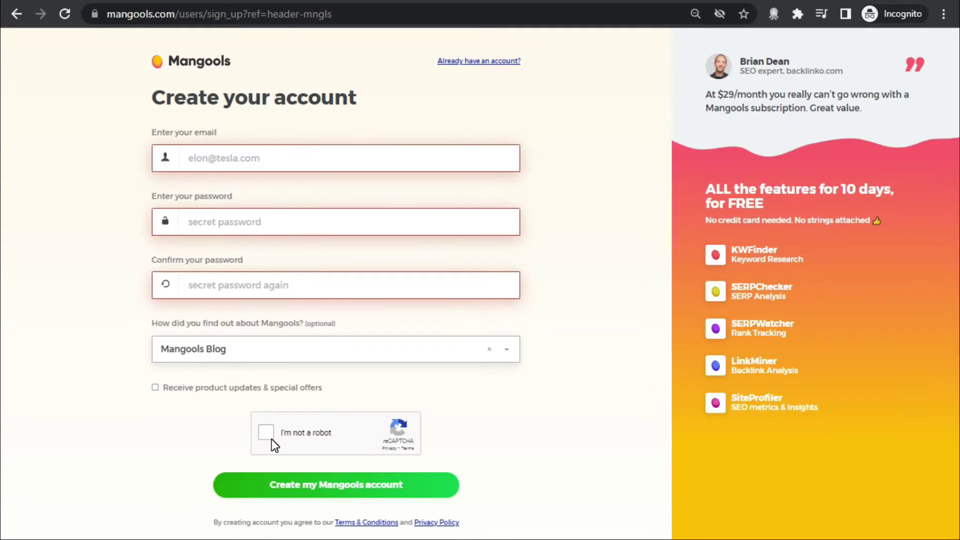
pyautogui.click(267, 434)
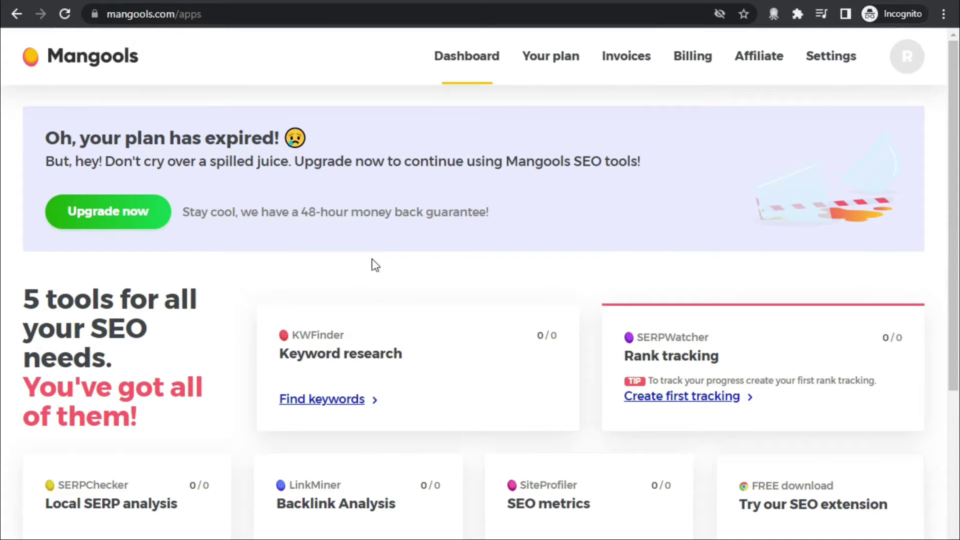
pyautogui.scroll(-1, 375, 265)
# Review the Mangools pricing page, highlighting the Premium plan's $69 monthly price.
pyautogui.moveTo(769, 54); pyautogui.dragTo(783, 72)
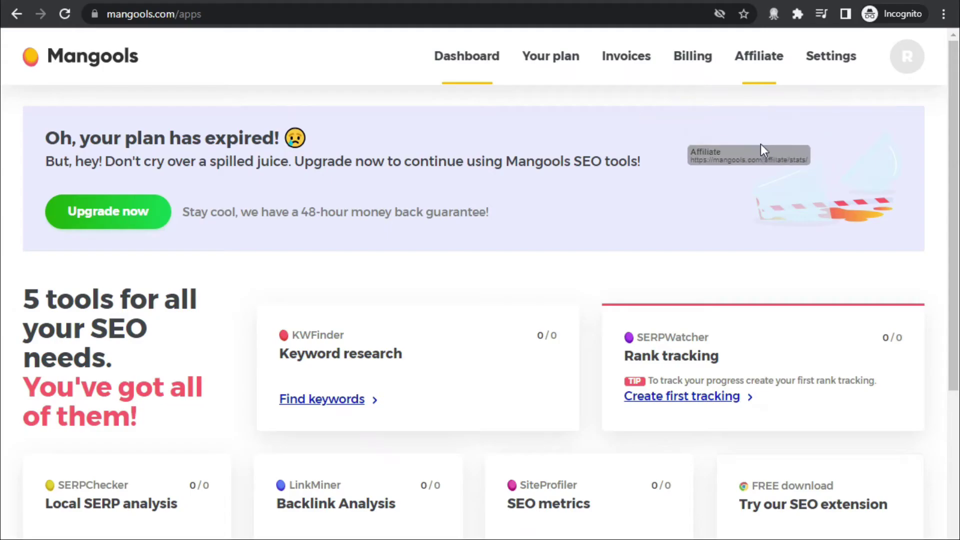
pyautogui.moveTo(574, 211); pyautogui.dragTo(760, 60)
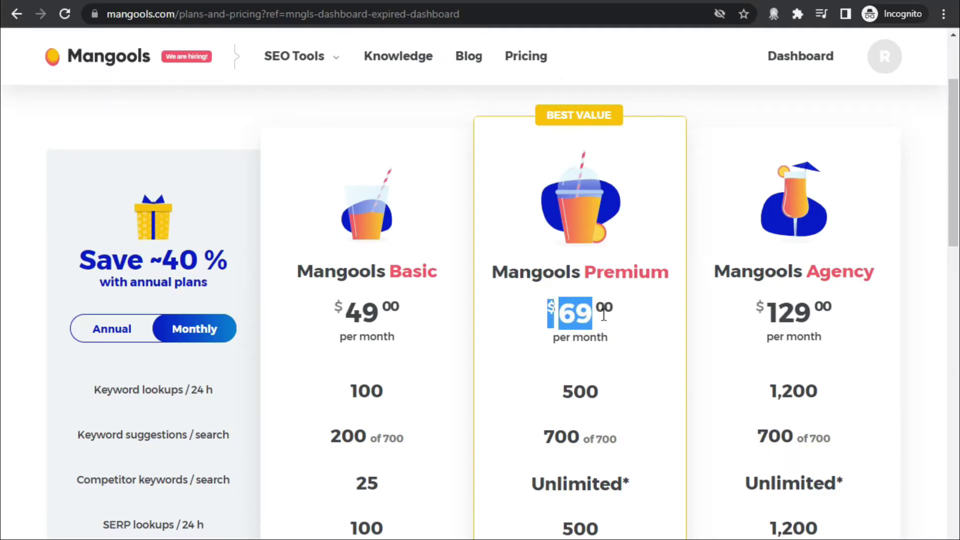
pyautogui.click(629, 308)
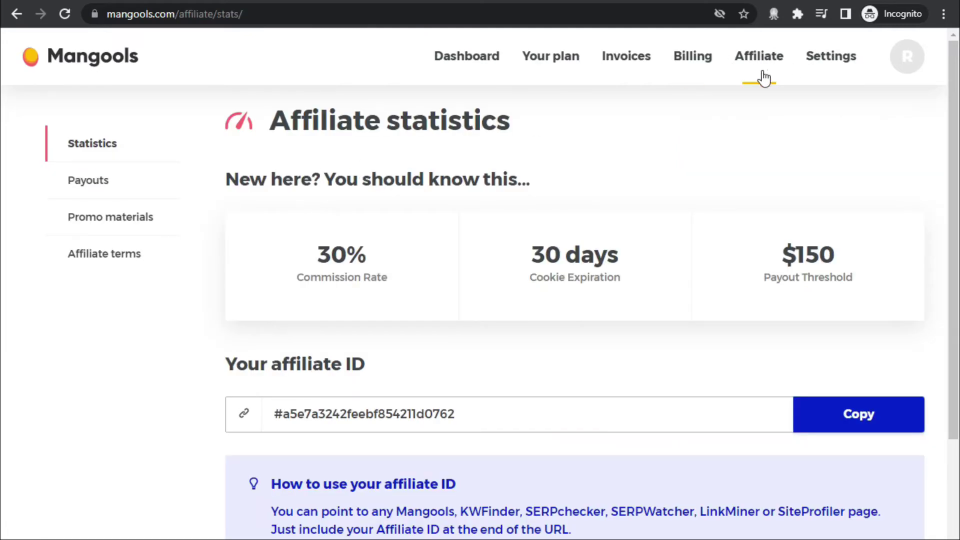
# Copy the first mangools.com example affiliate link from Promo materials.
pyautogui.click(111, 223)
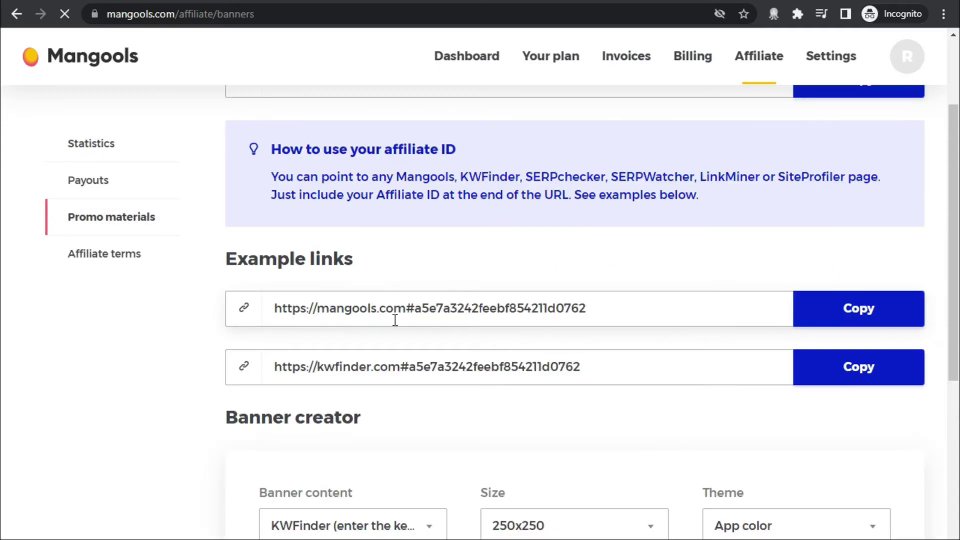
pyautogui.tripleClick(640, 312)
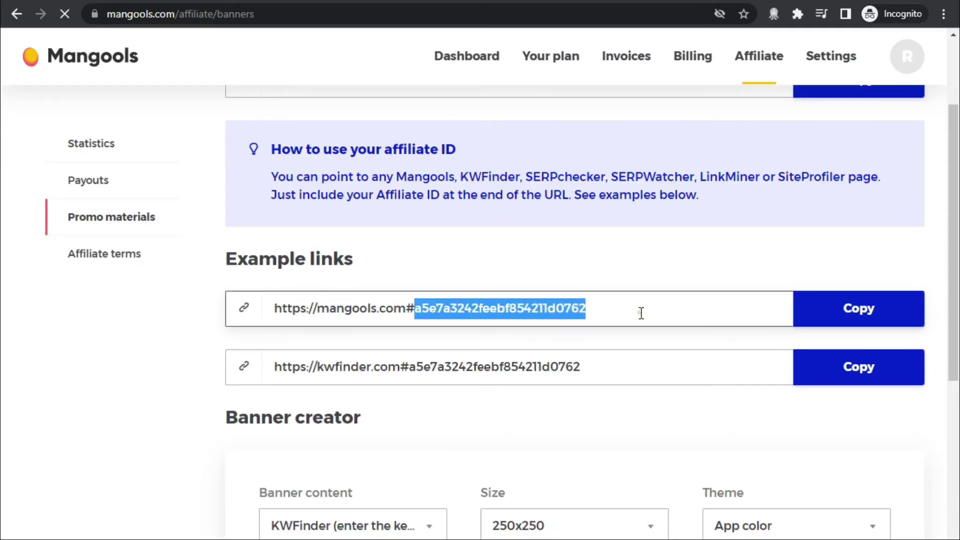
pyautogui.click(620, 339)
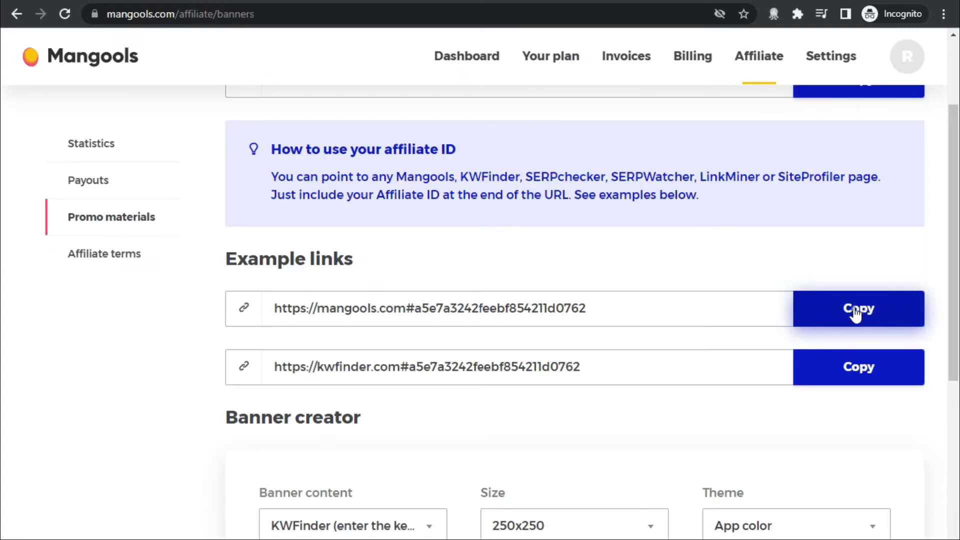
pyautogui.click(857, 315)
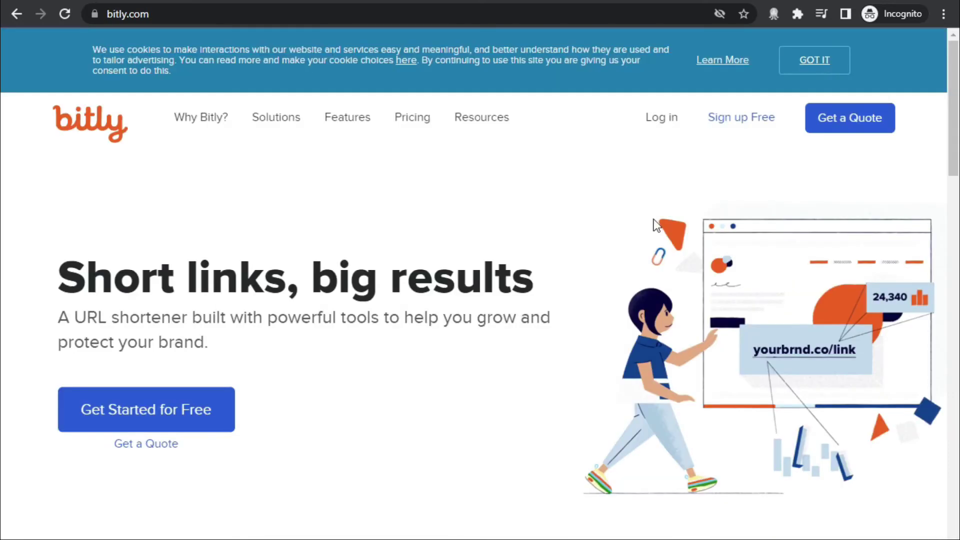
# Dismiss Bitly's cookie notice, shorten the affiliate link to bit.ly/33RyUWF, and copy it.
pyautogui.click(835, 69)
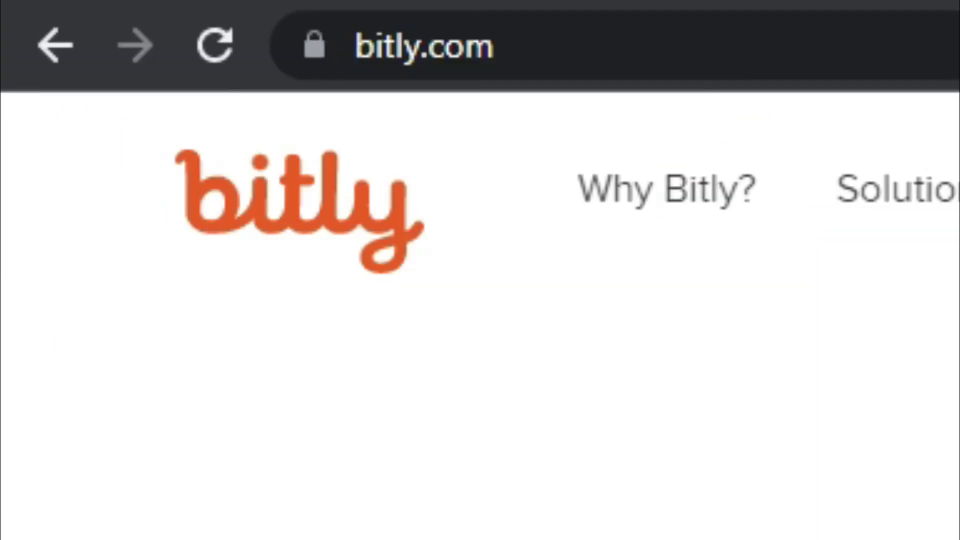
pyautogui.moveTo(353, 161)
pyautogui.mouseDown()
pyautogui.moveTo(184, 112)
pyautogui.moveTo(8, 100)
pyautogui.mouseUp()
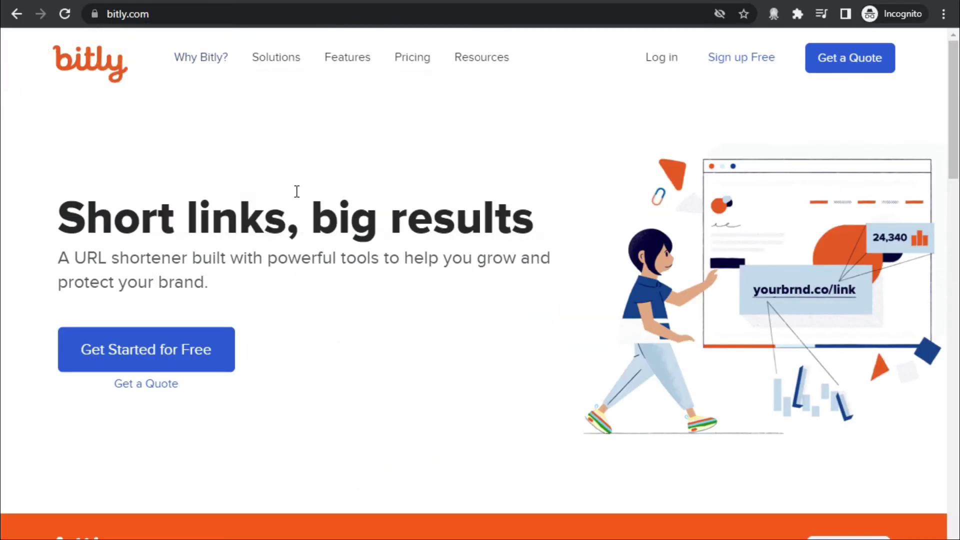
pyautogui.tripleClick(347, 225)
pyautogui.scroll(-4, 172, 375)
pyautogui.rightClick(198, 363)
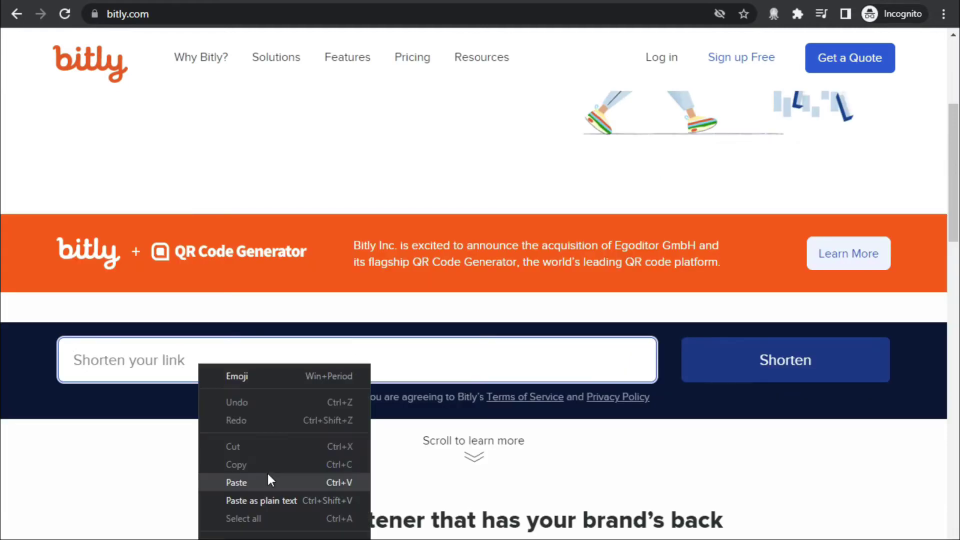
pyautogui.click(237, 483)
pyautogui.click(776, 370)
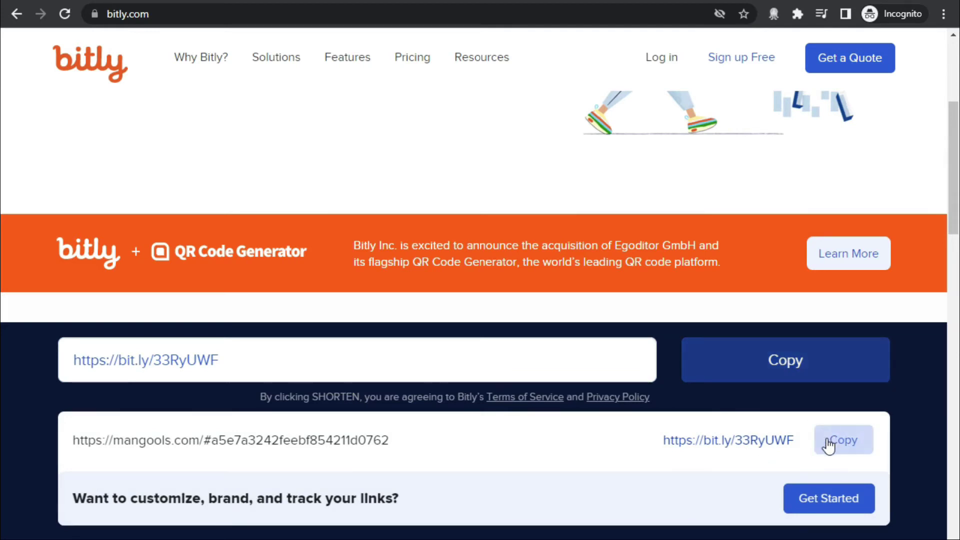
pyautogui.click(844, 447)
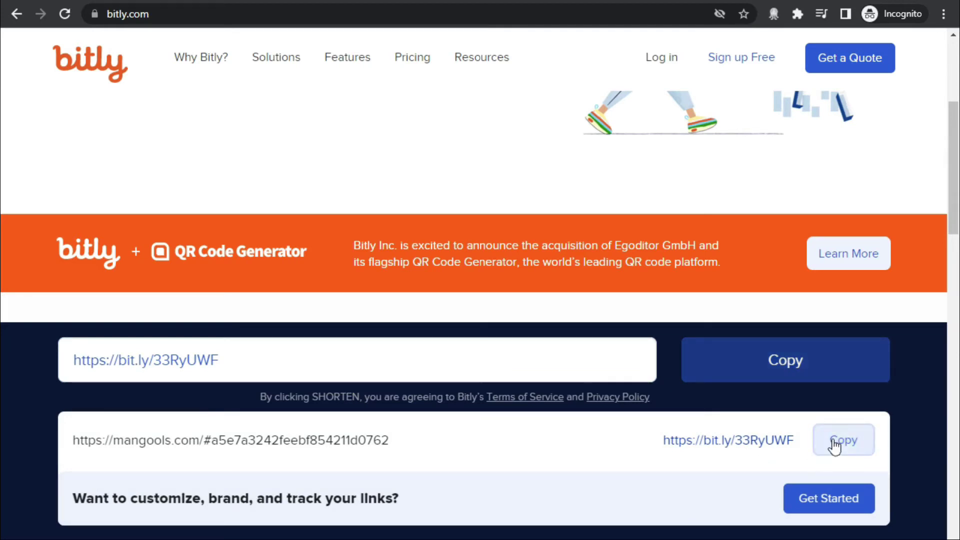
pyautogui.scroll(1, 375, 158)
pyautogui.scroll(3, 370, 79)
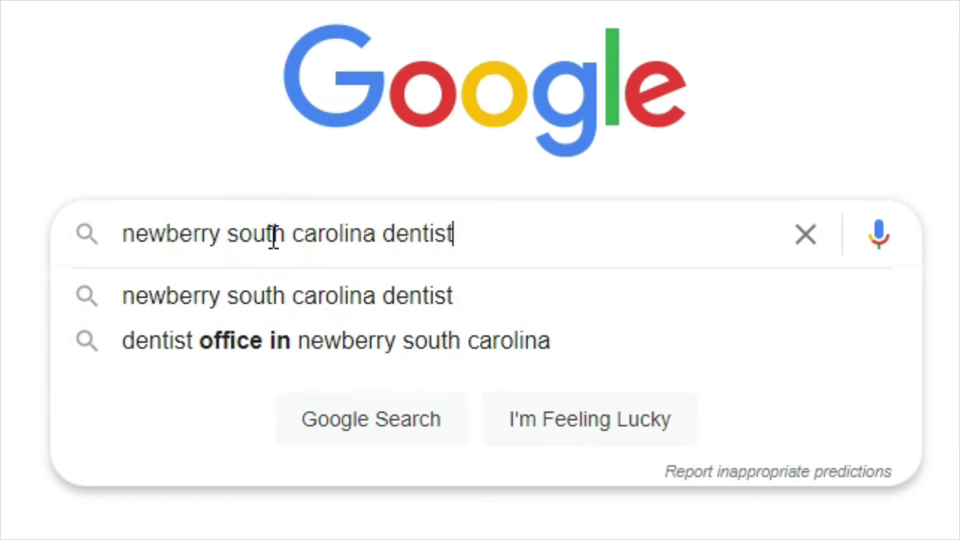
# Run the Google search for 'newberry south carolina dentist'.
pyautogui.click(25, 163)
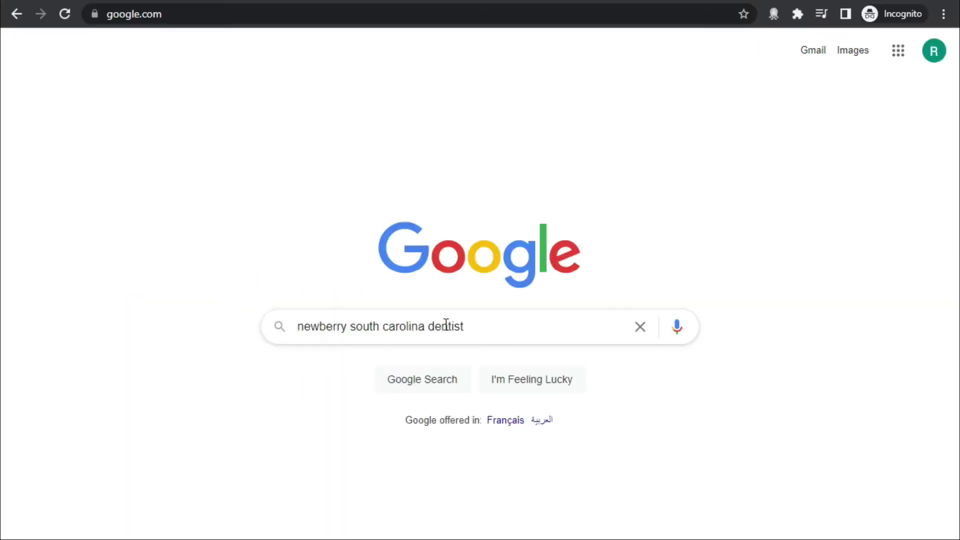
pyautogui.press('Return')
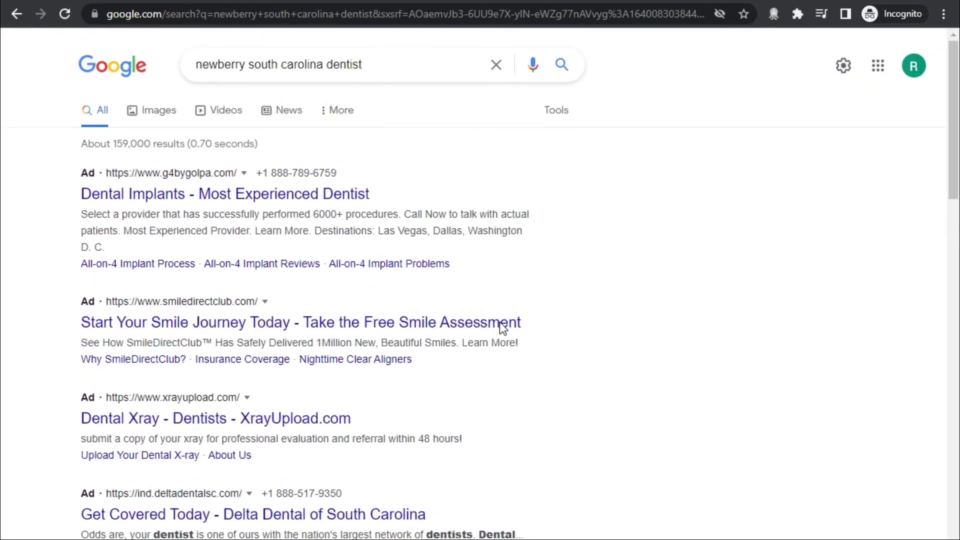
pyautogui.scroll(-5, 500, 322)
pyautogui.scroll(-3, 496, 332)
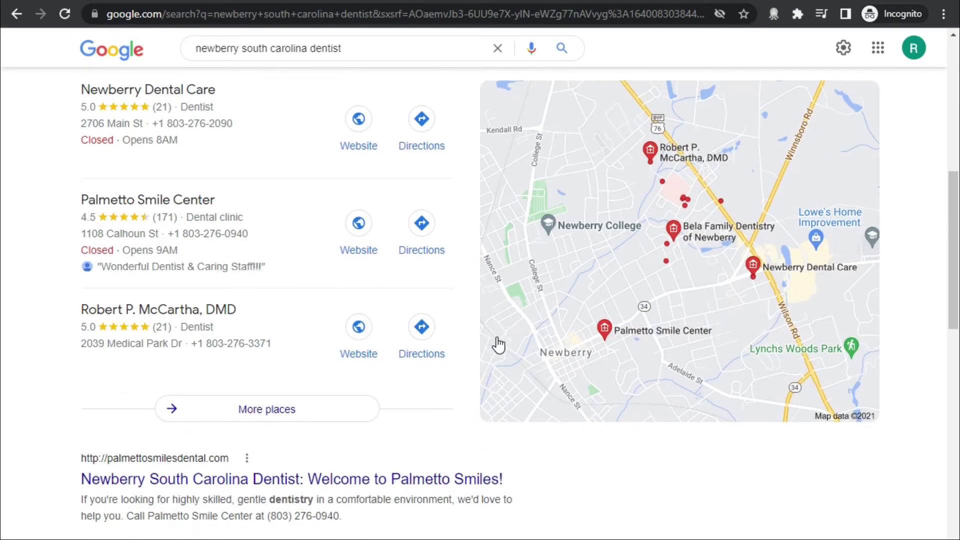
pyautogui.scroll(-2, 497, 338)
pyautogui.scroll(-2, 497, 343)
pyautogui.scroll(-2, 498, 342)
pyautogui.scroll(-1, 500, 344)
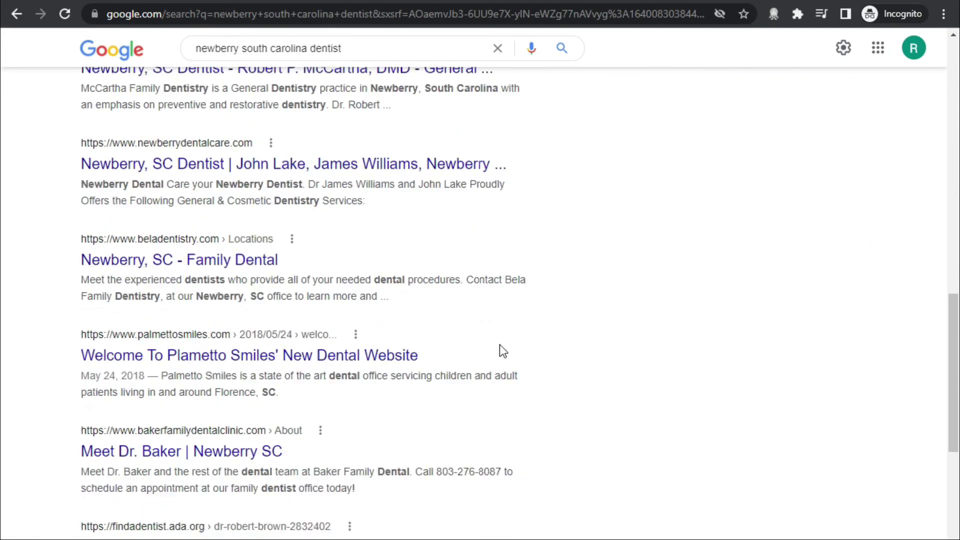
pyautogui.scroll(-2, 499, 345)
pyautogui.scroll(-4, 503, 349)
pyautogui.scroll(5, 504, 358)
pyautogui.scroll(5, 504, 358)
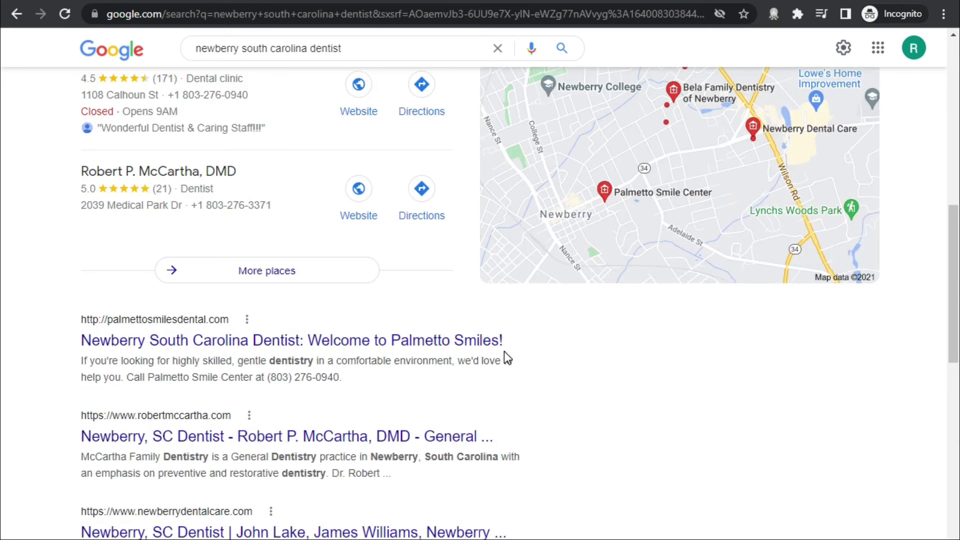
pyautogui.scroll(2, 504, 358)
pyautogui.scroll(5, 506, 358)
pyautogui.scroll(-5, 507, 359)
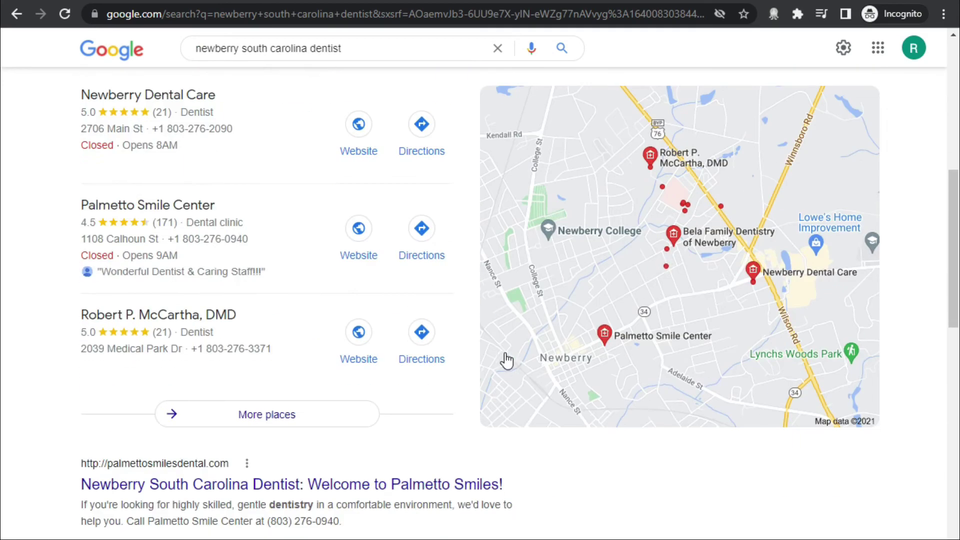
pyautogui.scroll(-5, 507, 359)
pyautogui.scroll(-5, 507, 359)
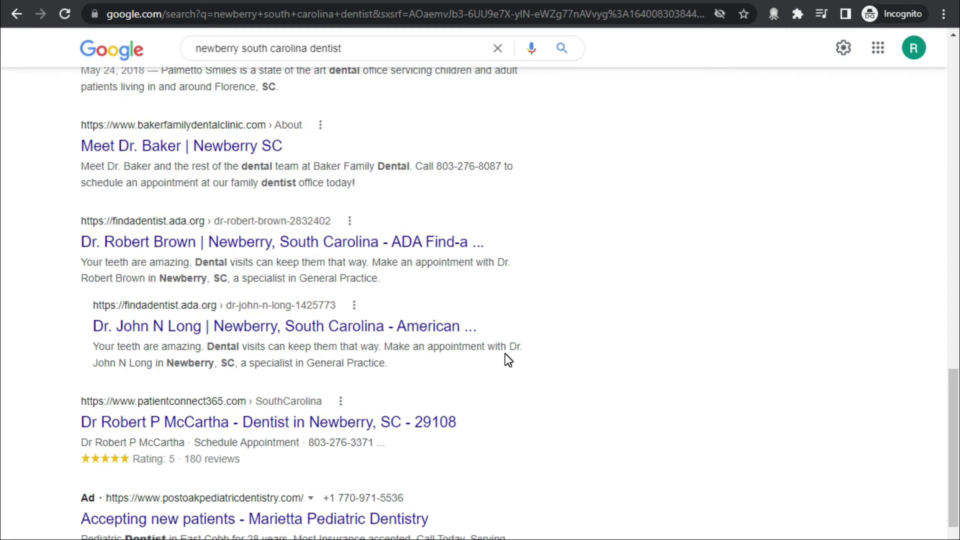
pyautogui.scroll(-4, 505, 359)
pyautogui.scroll(-2, 506, 356)
pyautogui.scroll(8, 505, 357)
pyautogui.scroll(-4, 507, 357)
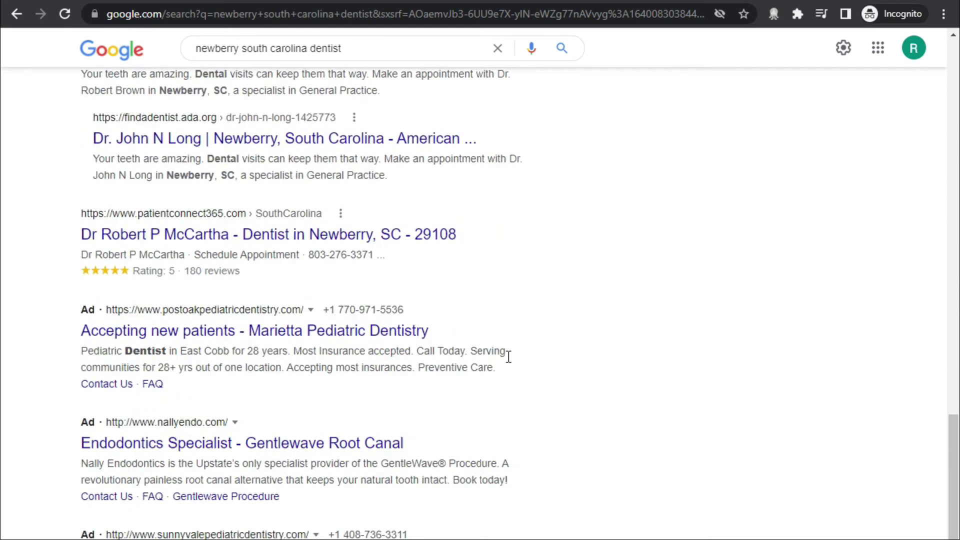
pyautogui.scroll(-4, 506, 357)
pyautogui.scroll(6, 506, 357)
pyautogui.scroll(5, 507, 358)
pyautogui.scroll(5, 507, 364)
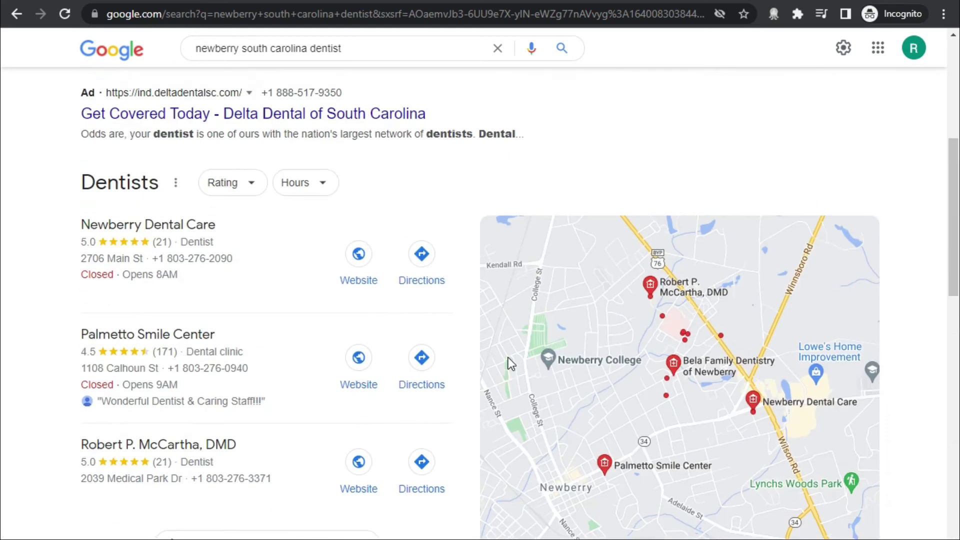
pyautogui.scroll(4, 508, 364)
pyautogui.scroll(2, 508, 364)
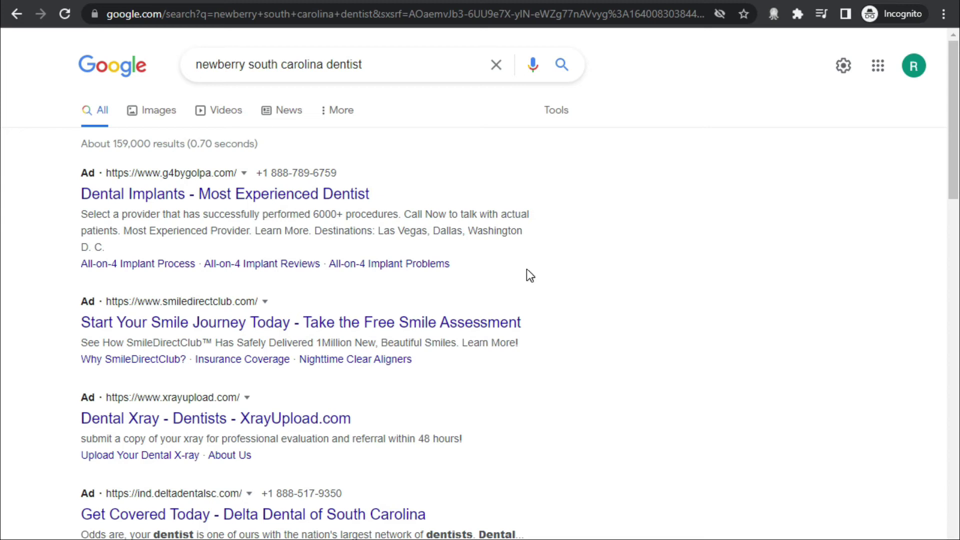
pyautogui.scroll(-10, 336, 282)
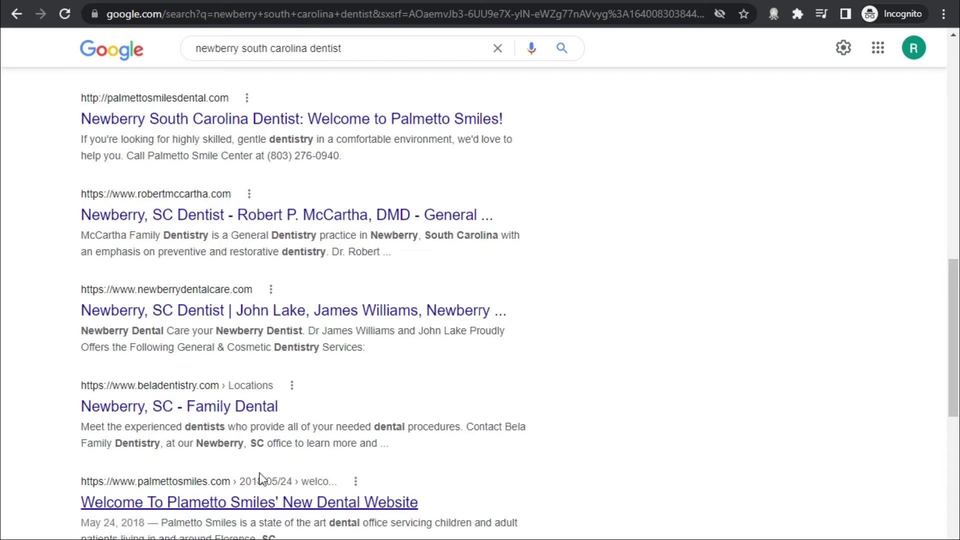
pyautogui.scroll(1, 267, 469)
pyautogui.scroll(-1, 315, 398)
pyautogui.scroll(-1, 321, 380)
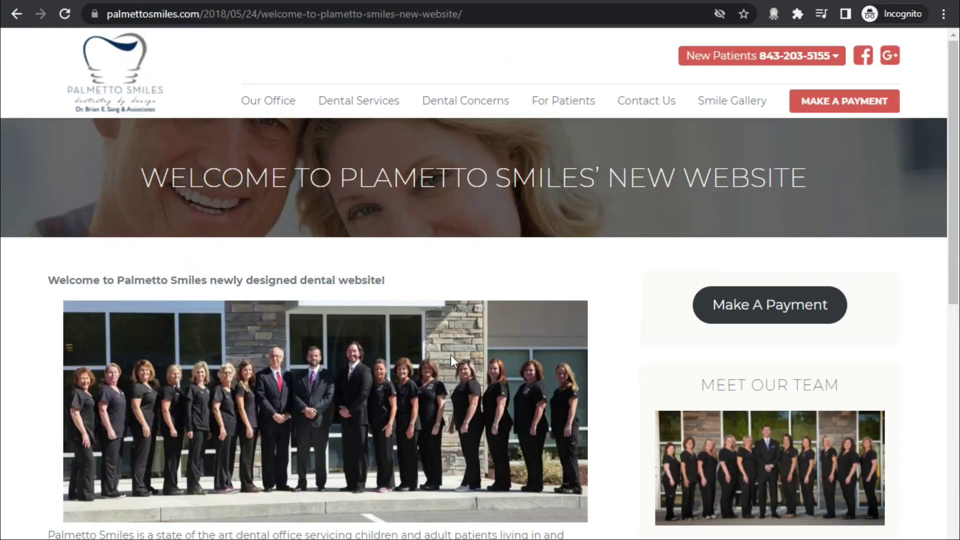
pyautogui.scroll(-1, 452, 355)
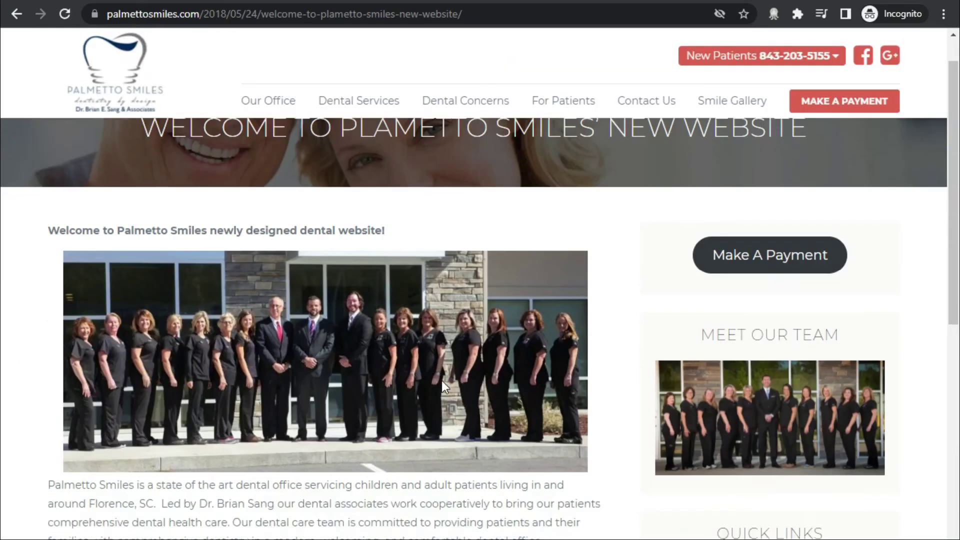
pyautogui.scroll(-2, 441, 380)
pyautogui.scroll(-3, 443, 380)
pyautogui.scroll(-2, 436, 384)
pyautogui.scroll(-5, 430, 390)
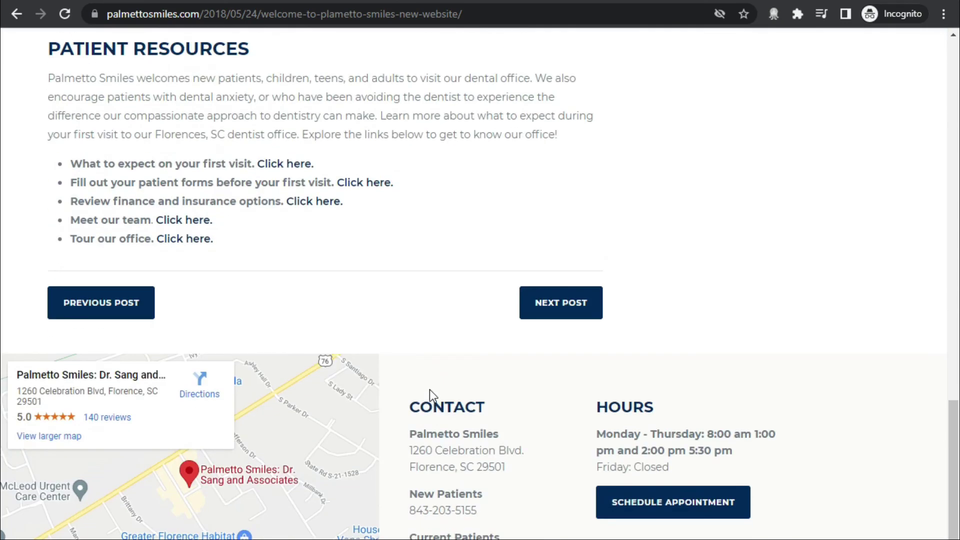
pyautogui.scroll(6, 430, 391)
pyautogui.scroll(3, 428, 396)
pyautogui.scroll(-9, 425, 403)
pyautogui.tripleClick(466, 450)
pyautogui.doubleClick(476, 406)
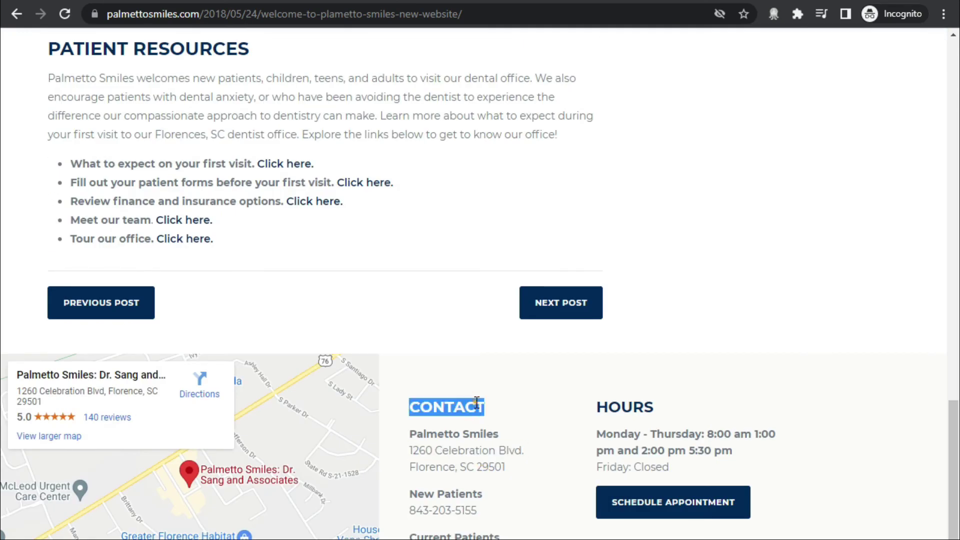
pyautogui.tripleClick(492, 467)
pyautogui.scroll(4, 697, 367)
pyautogui.click(697, 368)
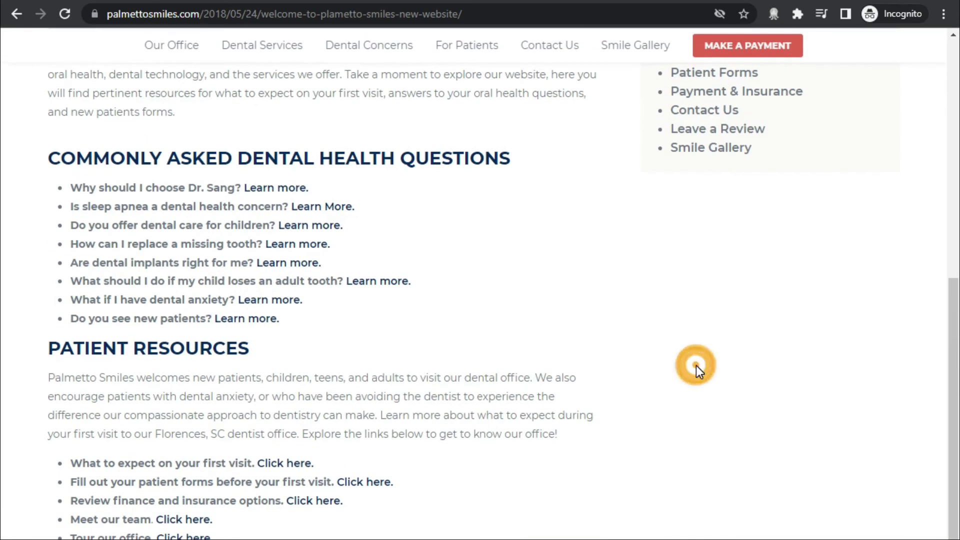
pyautogui.scroll(-2, 695, 371)
pyautogui.scroll(-2, 688, 390)
pyautogui.scroll(2, 719, 386)
pyautogui.scroll(8, 717, 384)
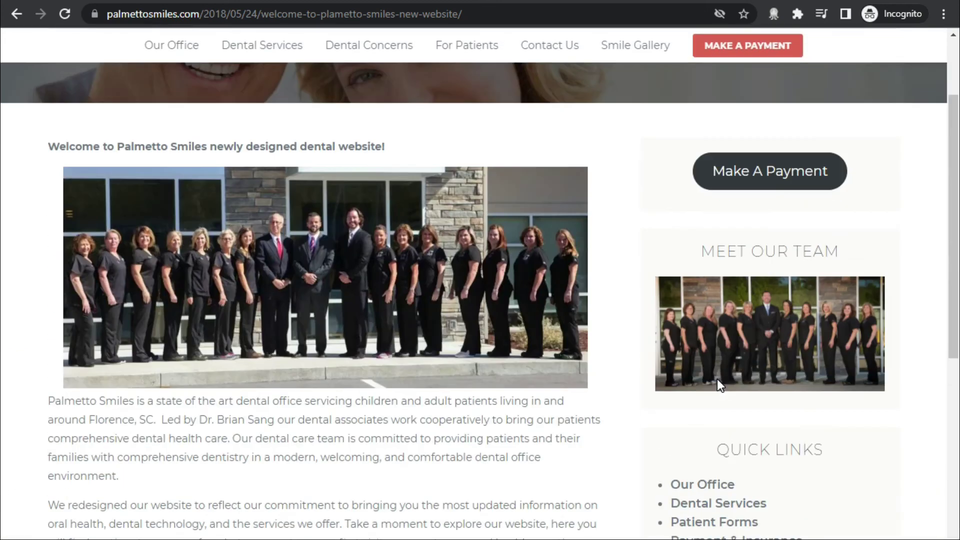
pyautogui.scroll(2, 717, 379)
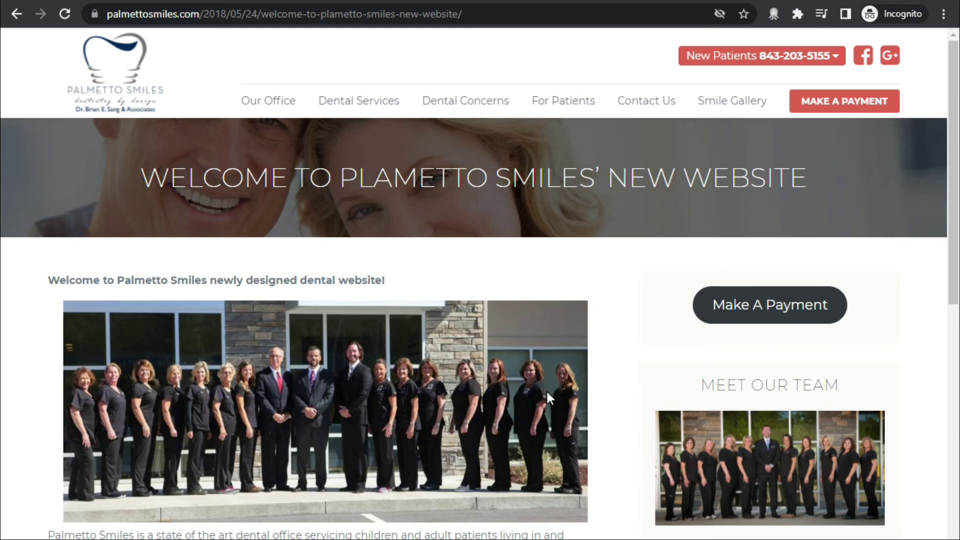
pyautogui.scroll(-4, 562, 425)
pyautogui.scroll(-1, 561, 424)
pyautogui.scroll(-2, 562, 425)
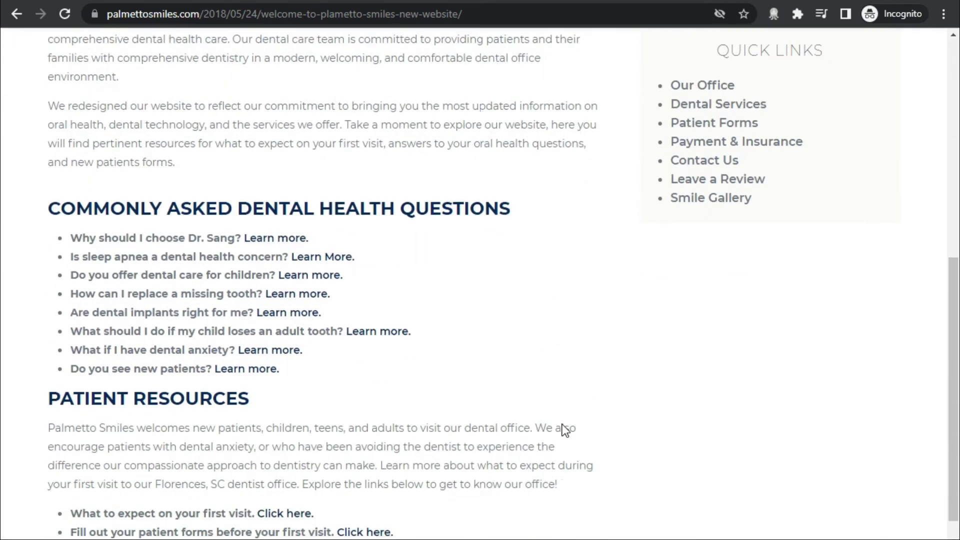
pyautogui.scroll(-2, 562, 424)
pyautogui.scroll(-2, 562, 424)
pyautogui.scroll(-1, 563, 424)
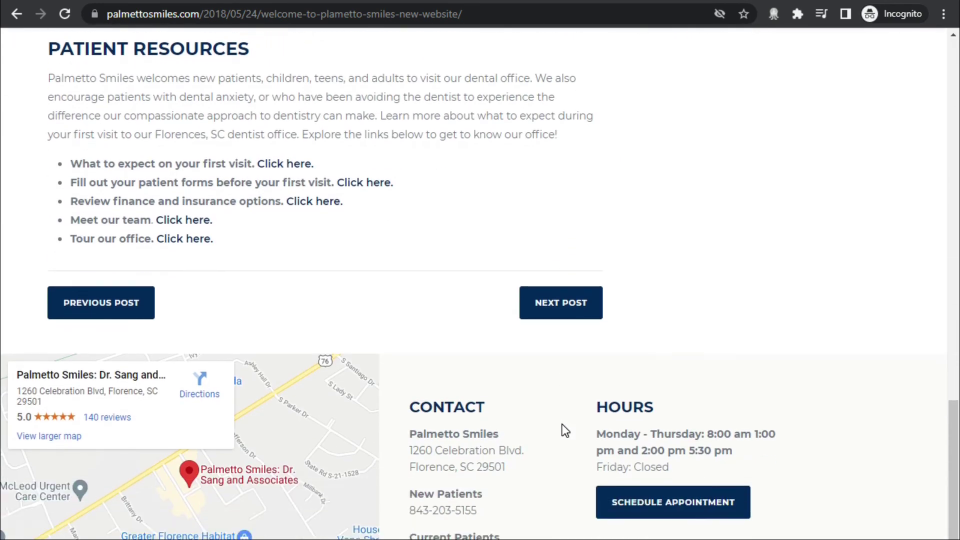
pyautogui.scroll(2, 562, 424)
pyautogui.scroll(10, 562, 425)
pyautogui.scroll(3, 562, 424)
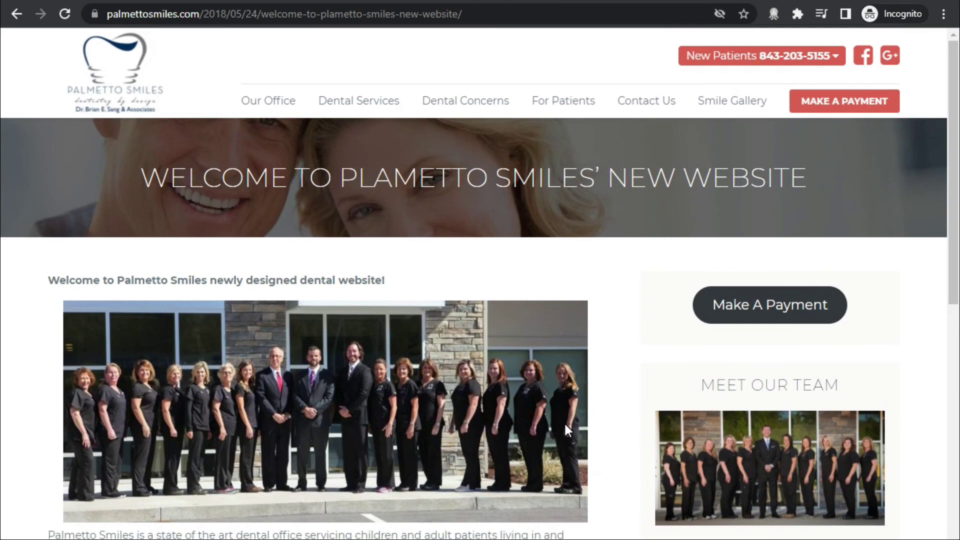
pyautogui.scroll(-2, 565, 427)
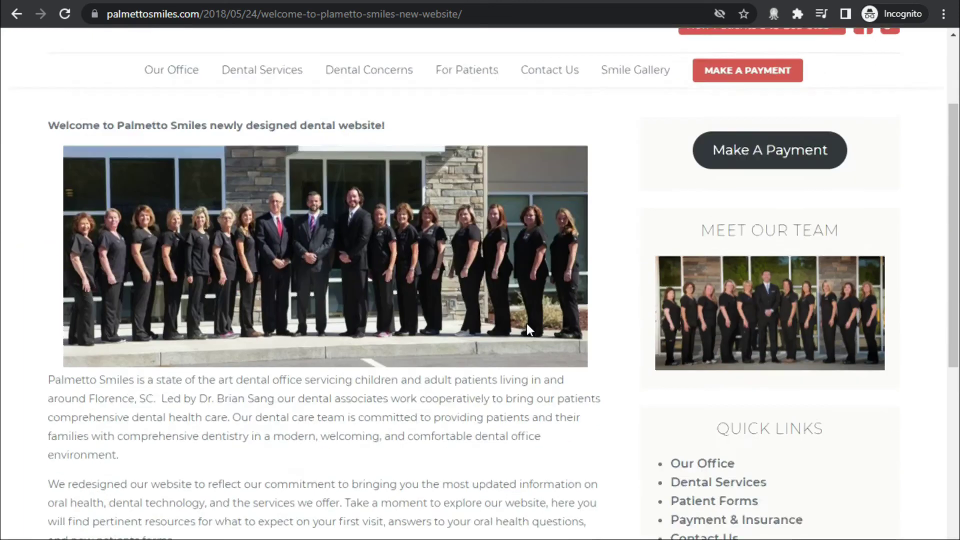
pyautogui.scroll(-2, 527, 327)
pyautogui.scroll(-5, 527, 327)
pyautogui.scroll(-2, 536, 367)
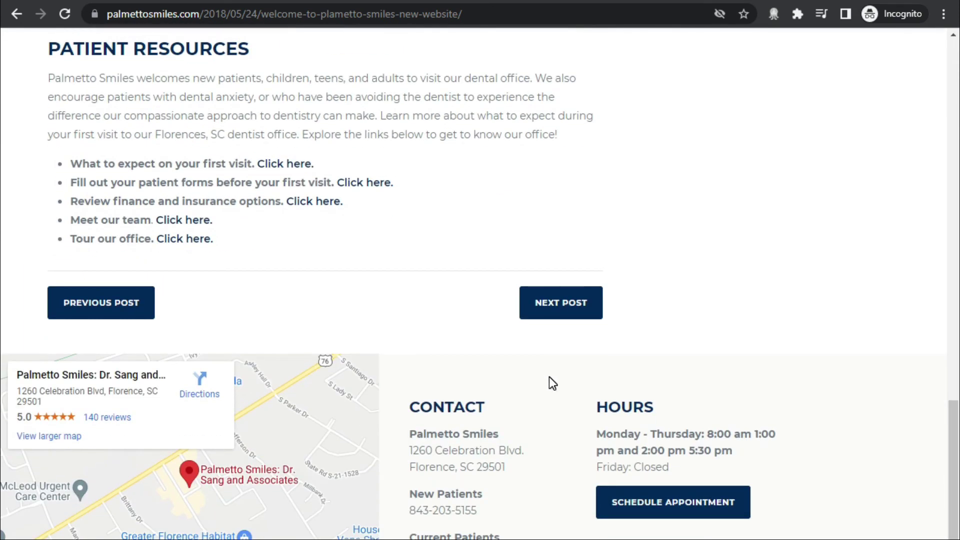
pyautogui.scroll(2, 549, 377)
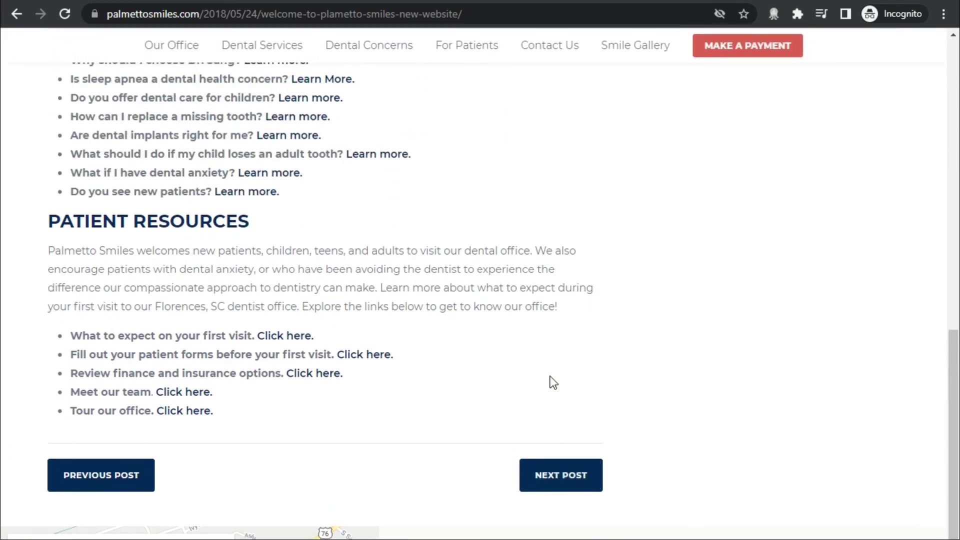
pyautogui.scroll(2, 549, 378)
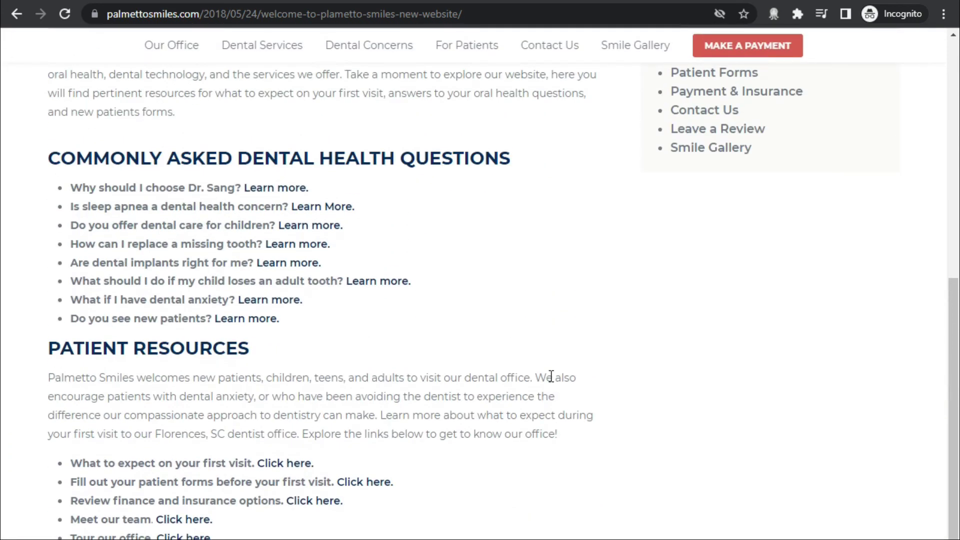
pyautogui.scroll(-2, 551, 377)
pyautogui.scroll(-2, 549, 375)
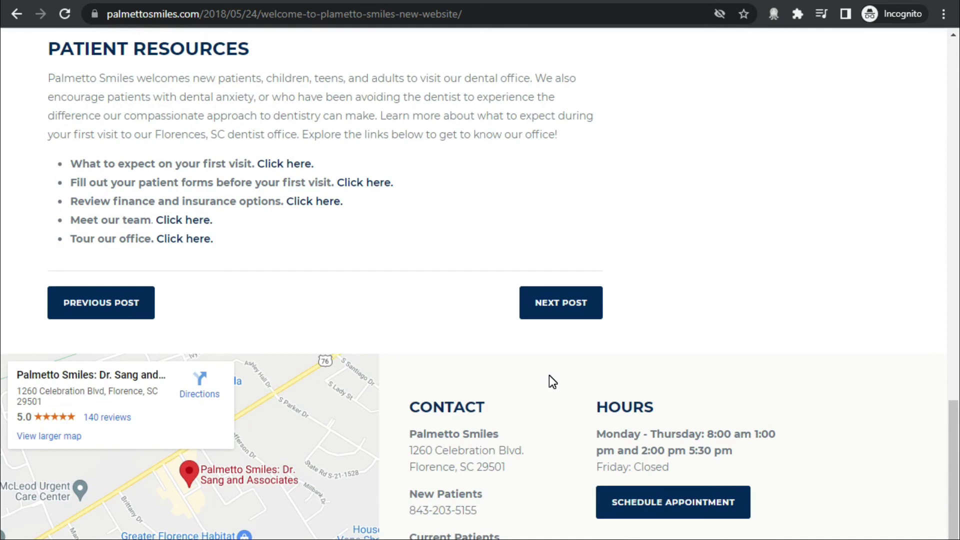
pyautogui.scroll(2, 549, 382)
pyautogui.scroll(2, 550, 383)
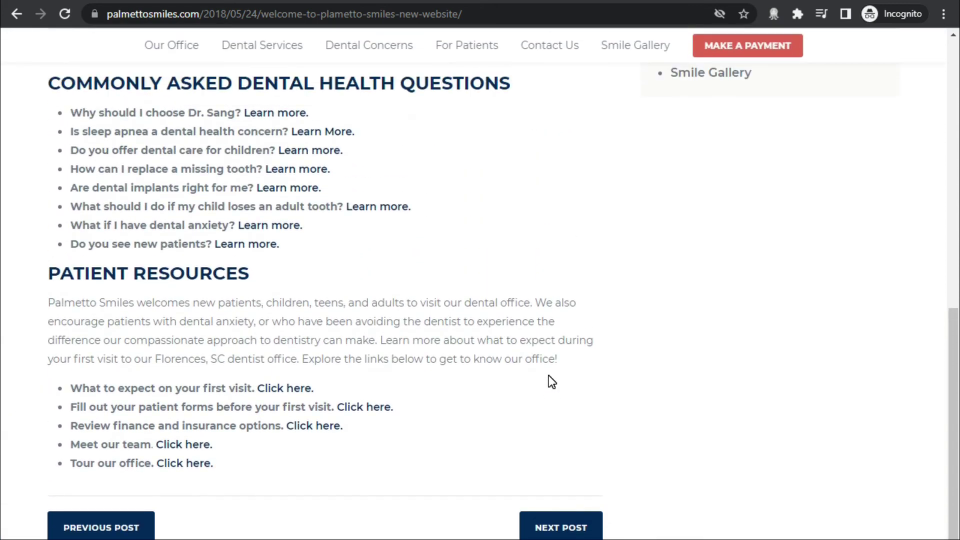
pyautogui.scroll(1, 550, 383)
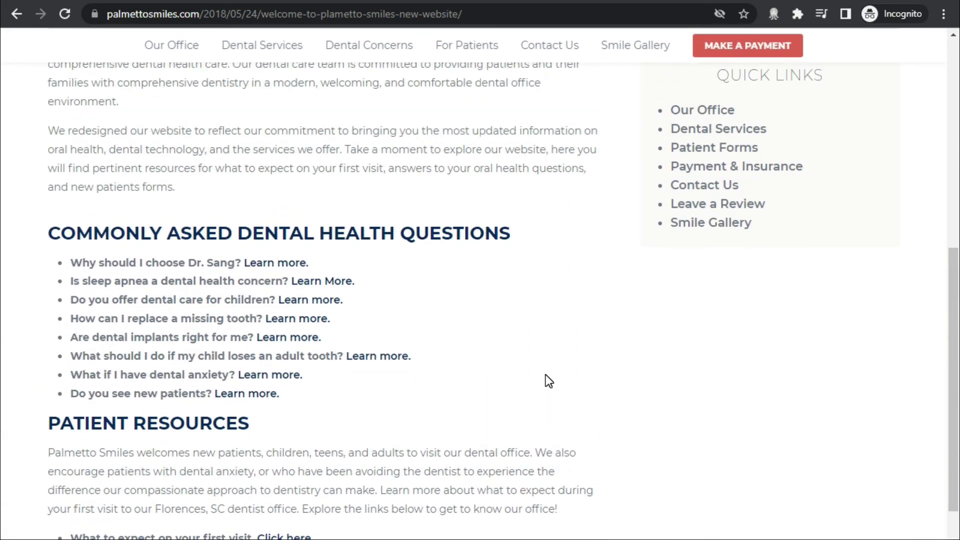
pyautogui.scroll(1, 545, 381)
pyautogui.scroll(1, 546, 382)
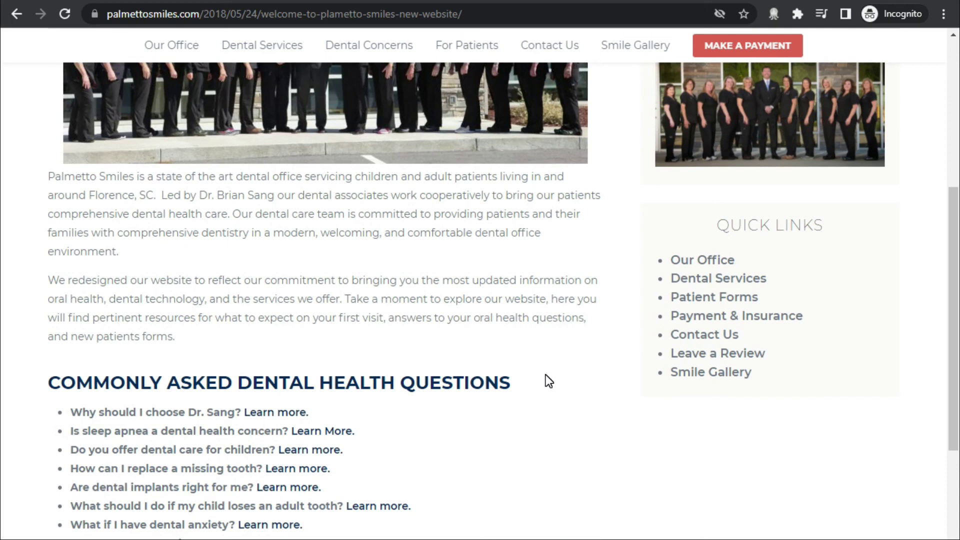
pyautogui.scroll(-2, 546, 382)
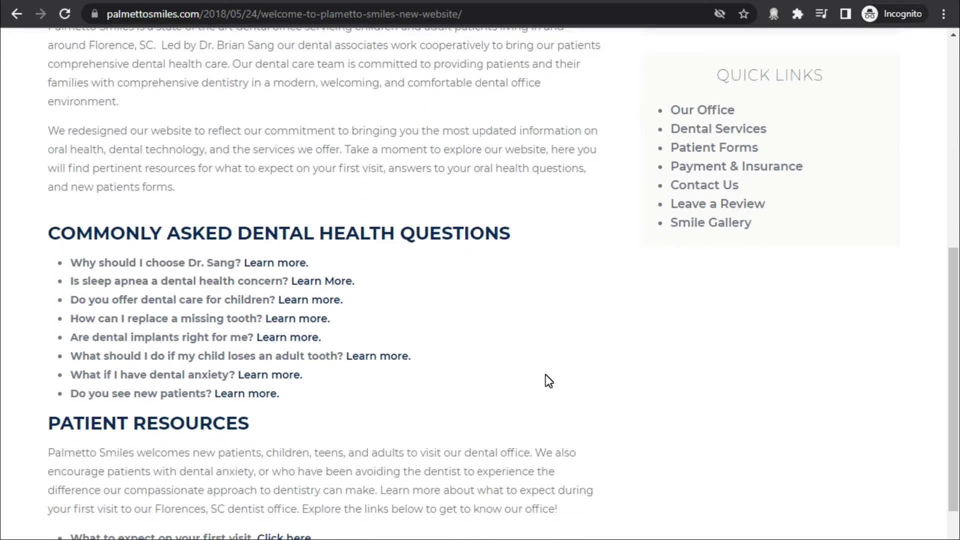
pyautogui.scroll(-2, 546, 381)
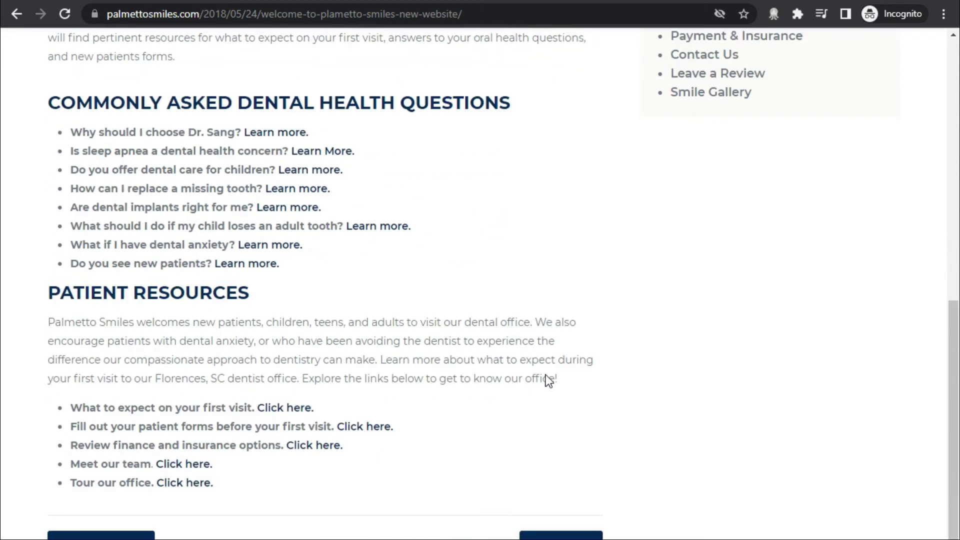
pyautogui.scroll(-2, 546, 381)
pyautogui.scroll(-1, 546, 381)
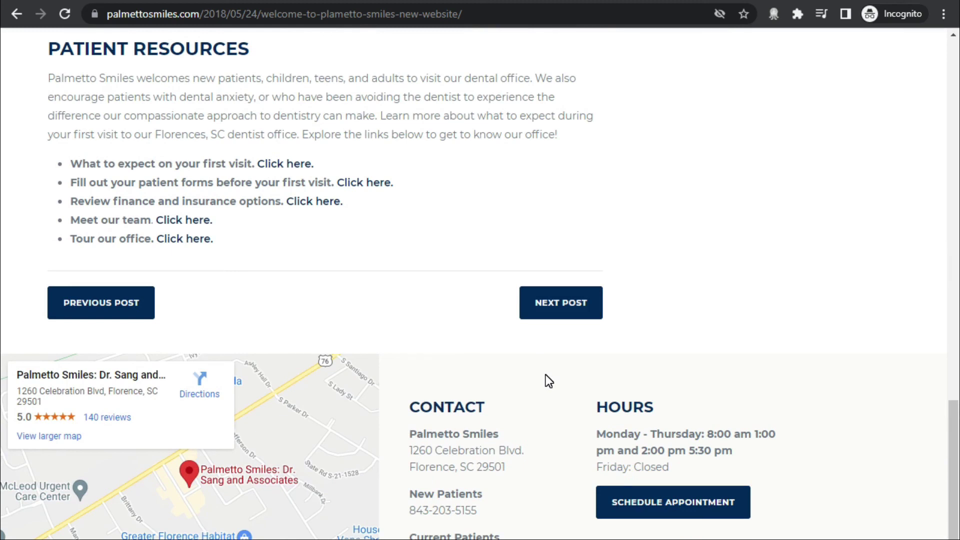
pyautogui.scroll(3, 546, 375)
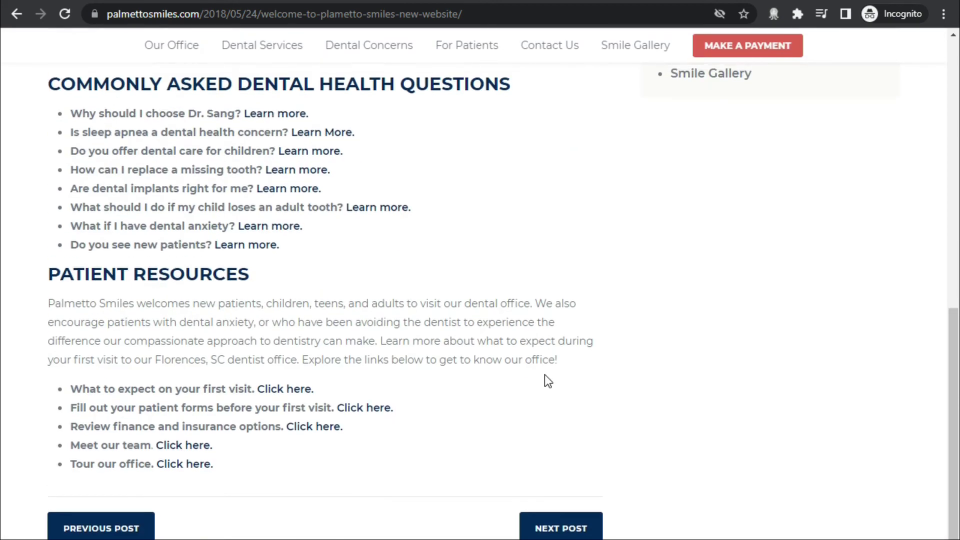
pyautogui.scroll(4, 545, 374)
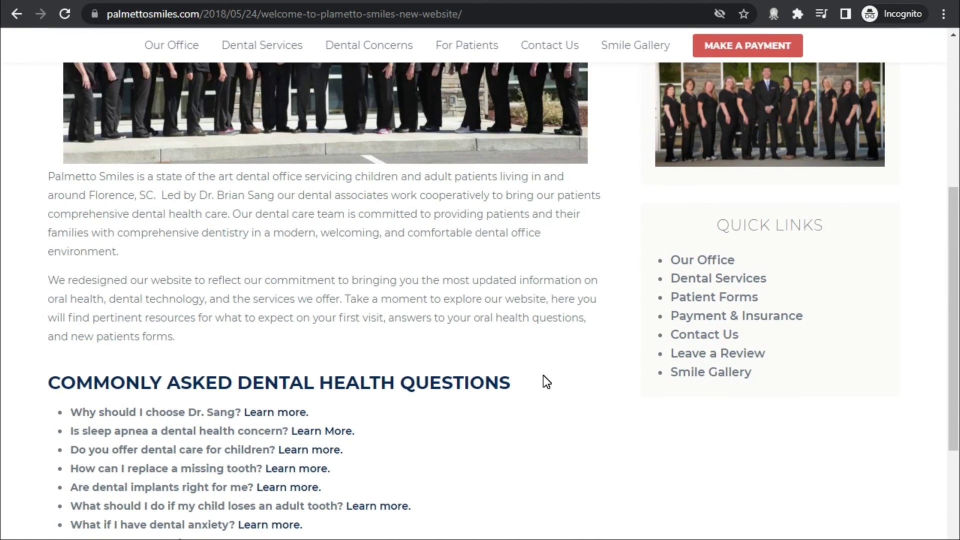